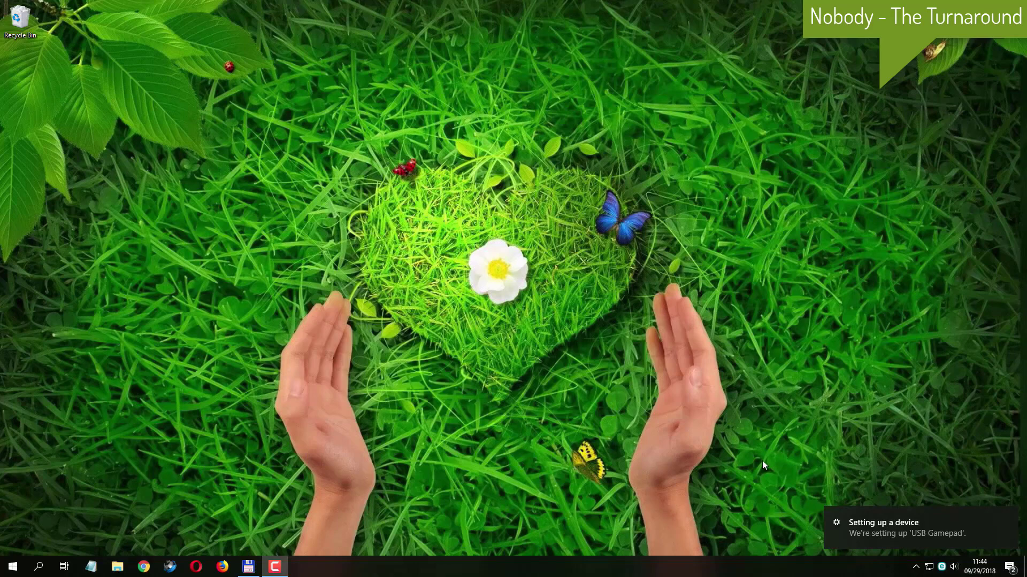
Open the device settings from the device setup notification and select the USB Gamepad under other devices
click(869, 525)
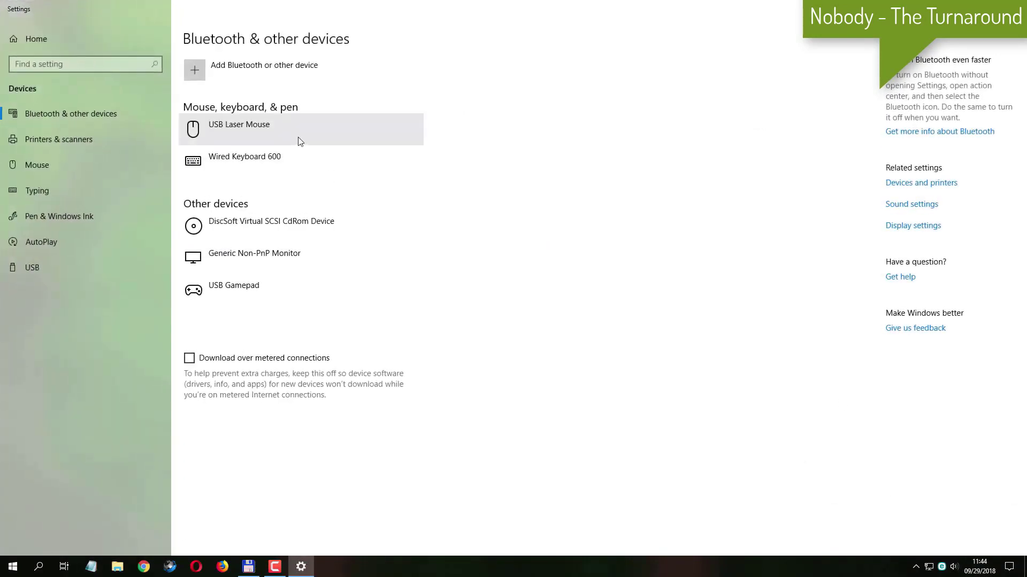
click(292, 286)
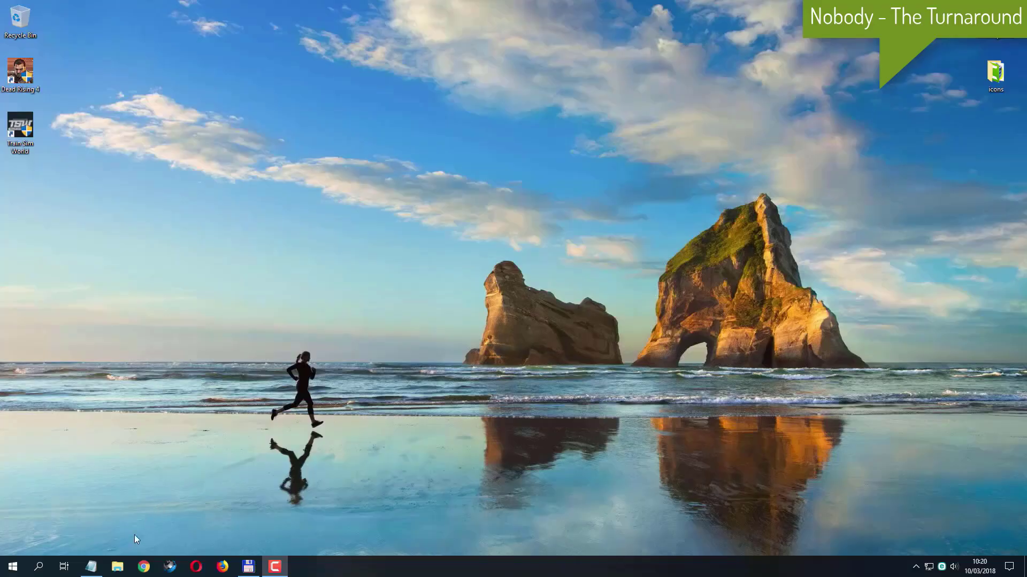
Open the Downloads folder in File Explorer and select the x360ce_x64 archive
click(118, 568)
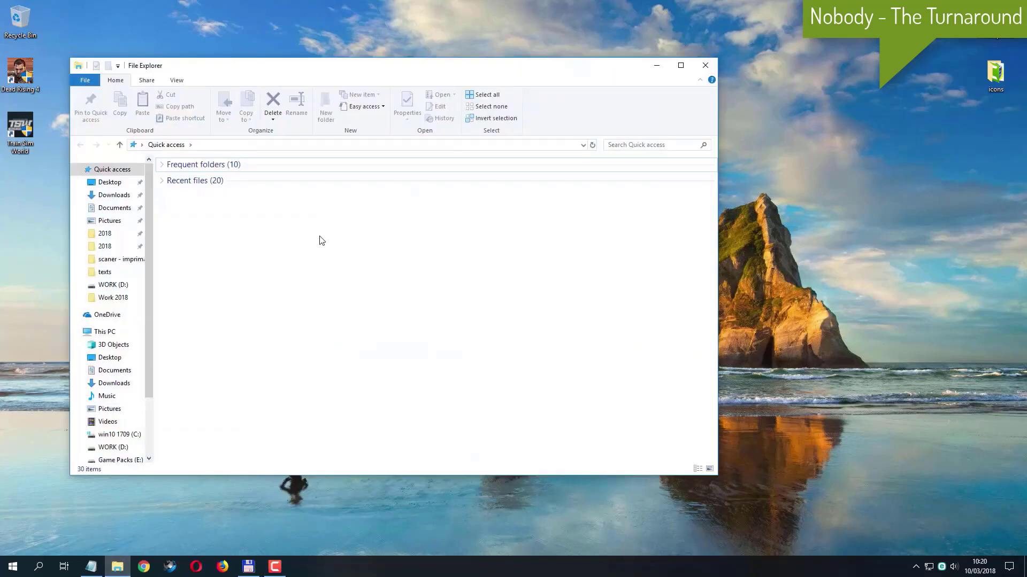
click(121, 198)
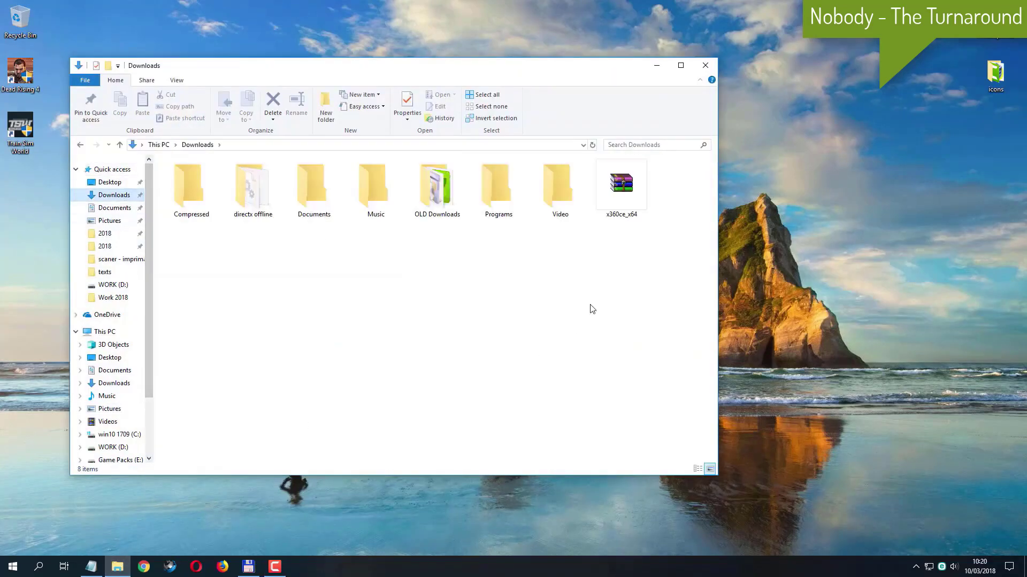
click(620, 191)
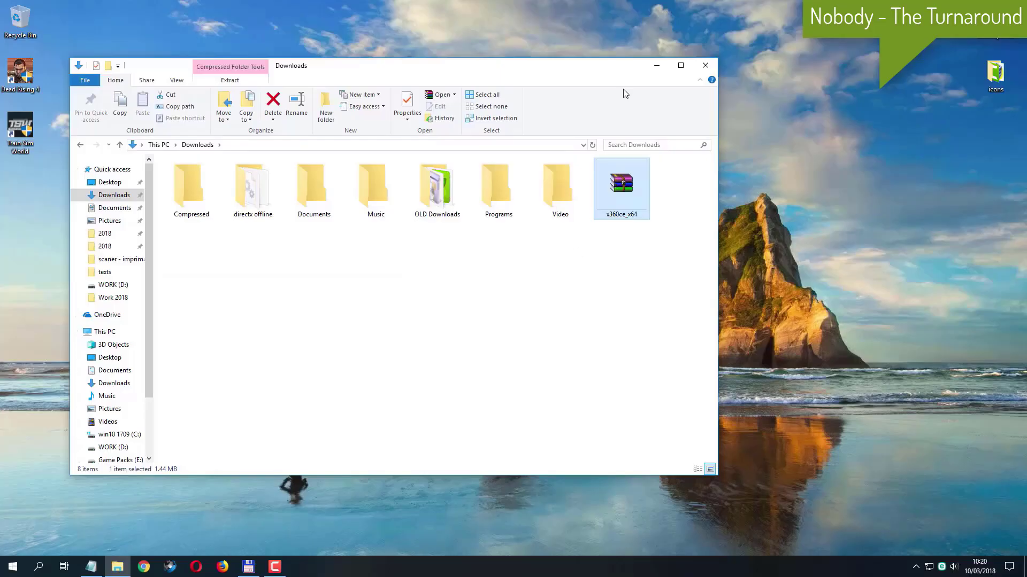
drag(575, 67, 633, 20)
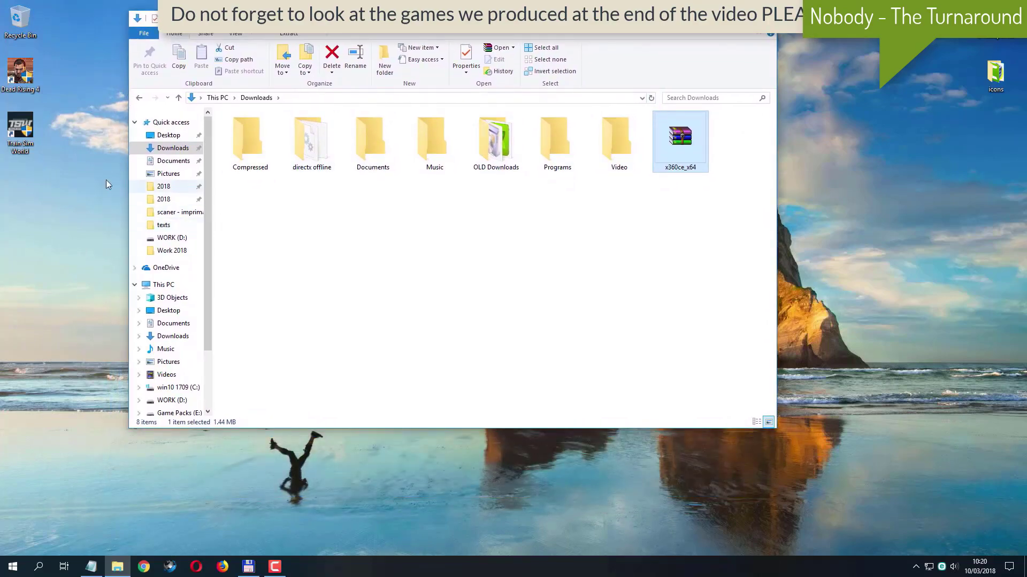
Open the file location of the Dead Rising 4 desktop shortcut and copy the x360ce_x64 archive from Downloads into that game folder
click(22, 79)
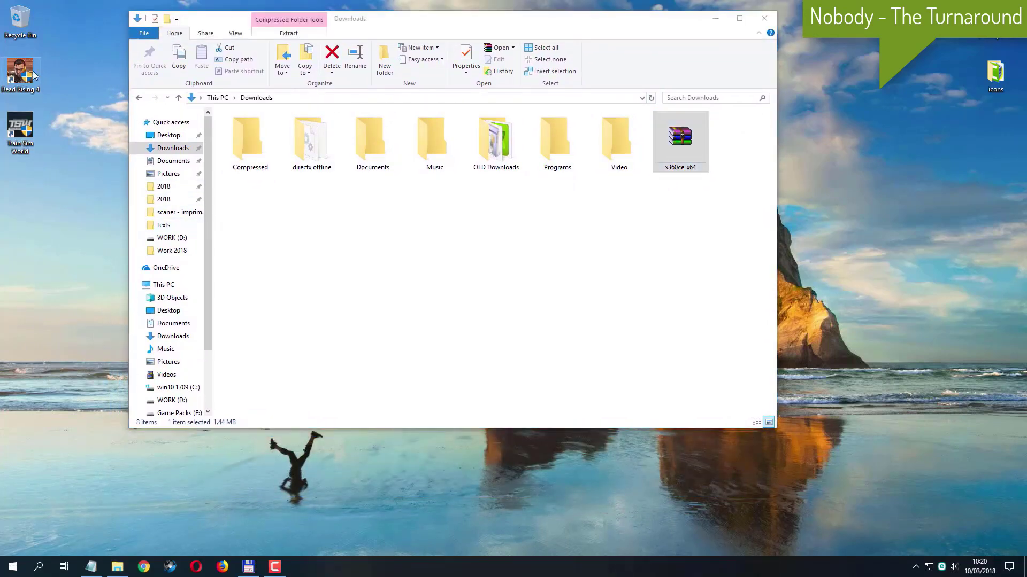
right_click(29, 77)
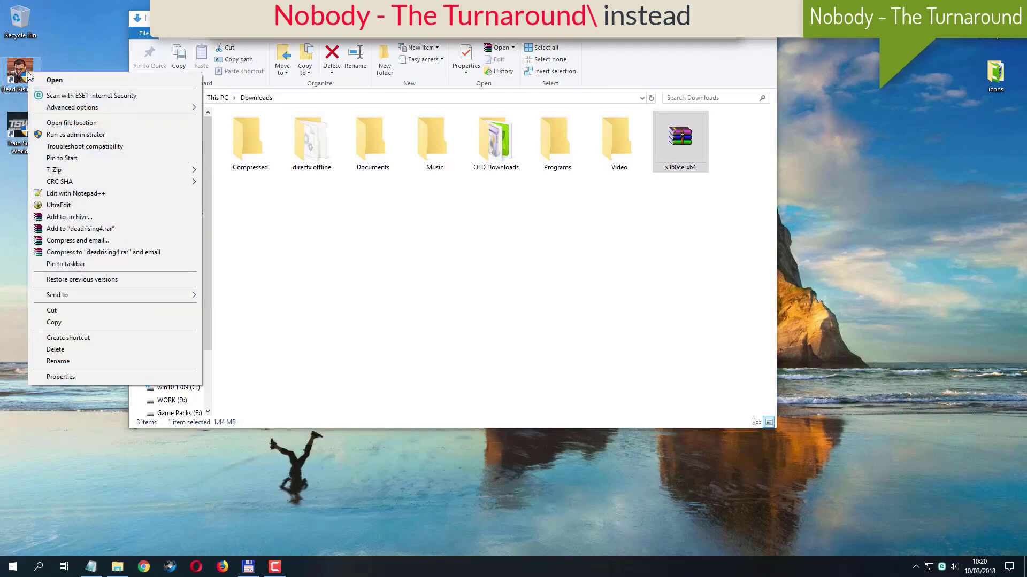
click(82, 124)
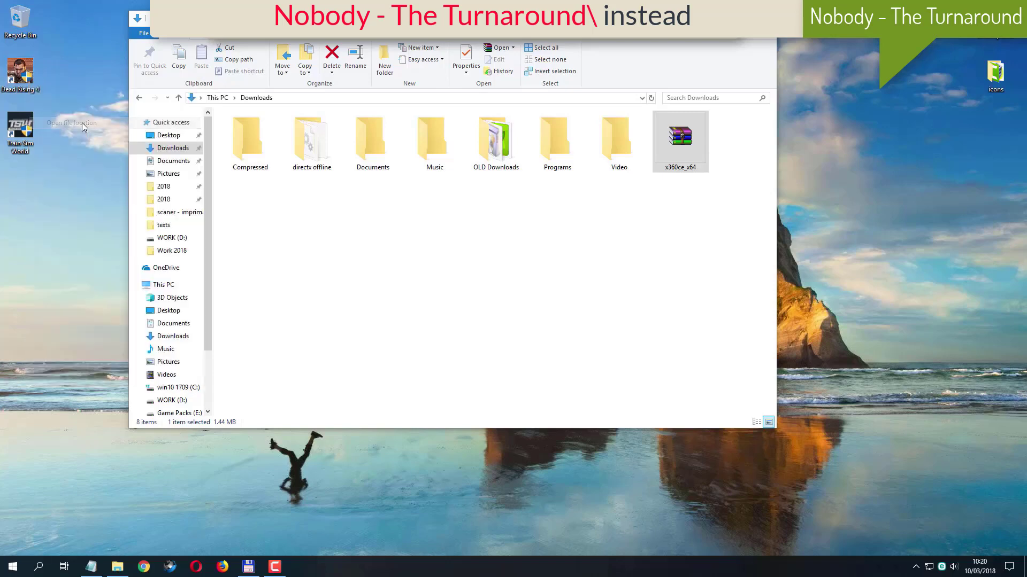
drag(411, 47, 595, 202)
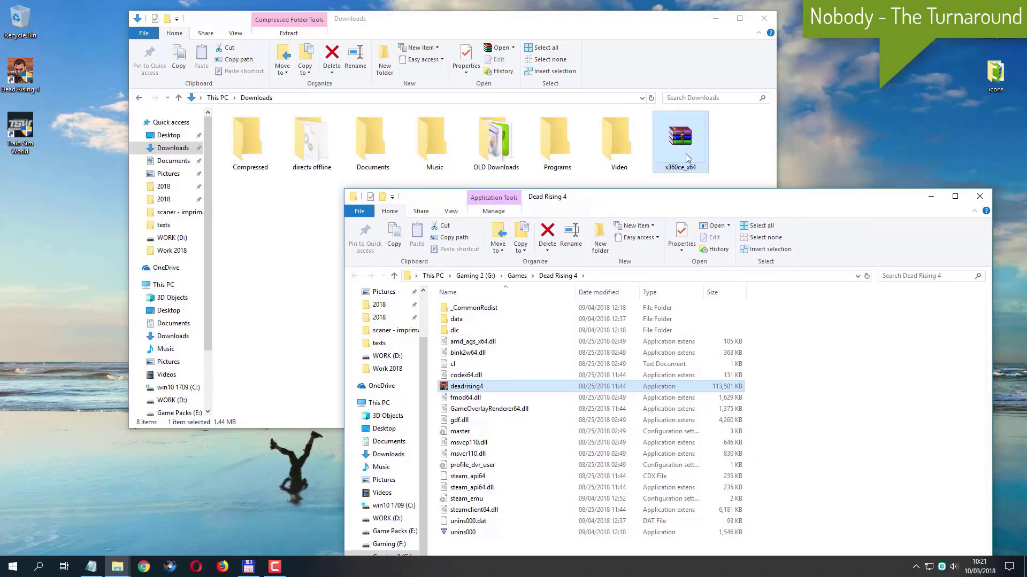
drag(682, 150, 901, 435)
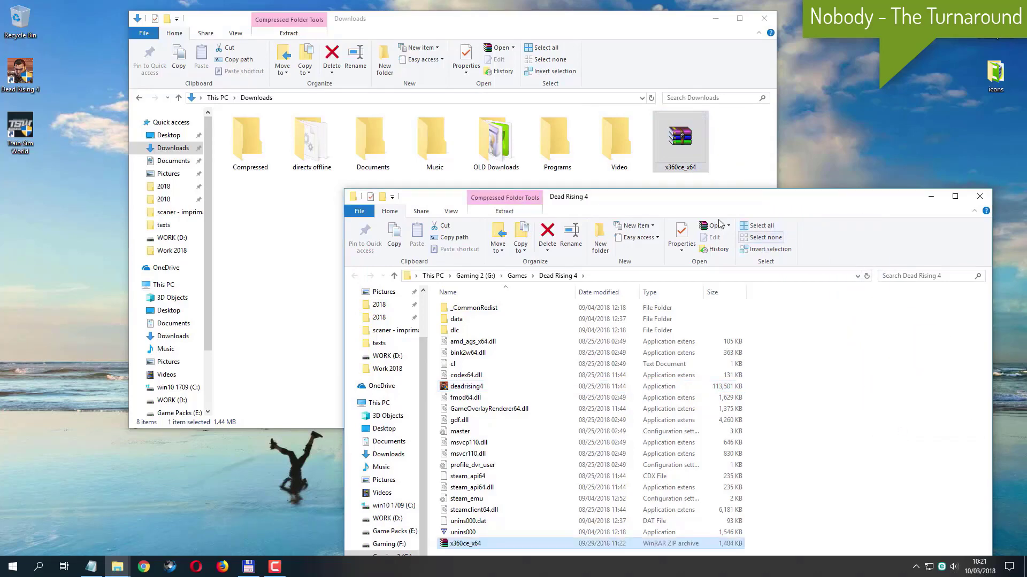
drag(693, 208, 628, 201)
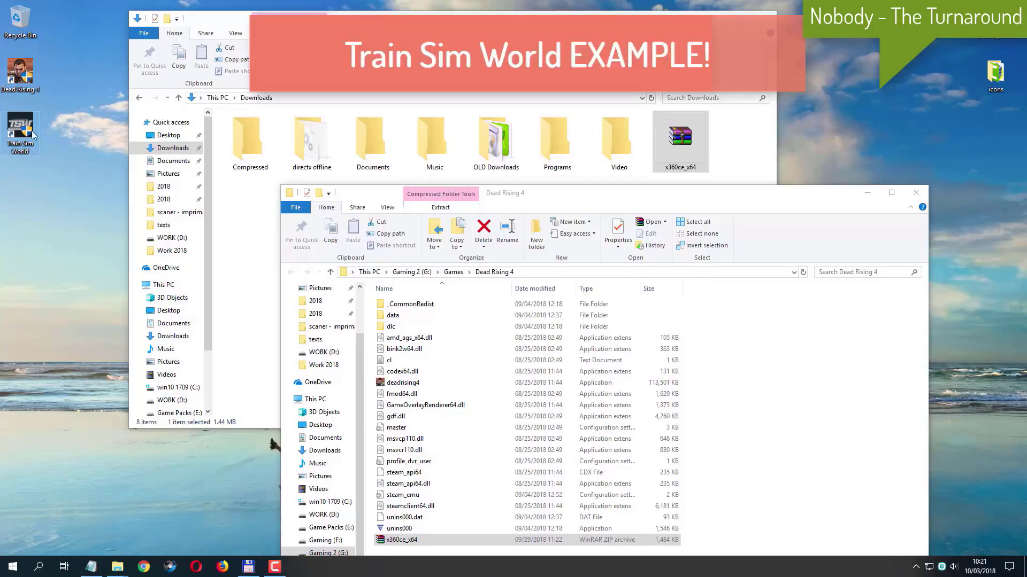
Open the file location of the Train Sim World shortcut and copy the x360ce_x64 archive from Downloads into its Win64 folder
right_click(30, 131)
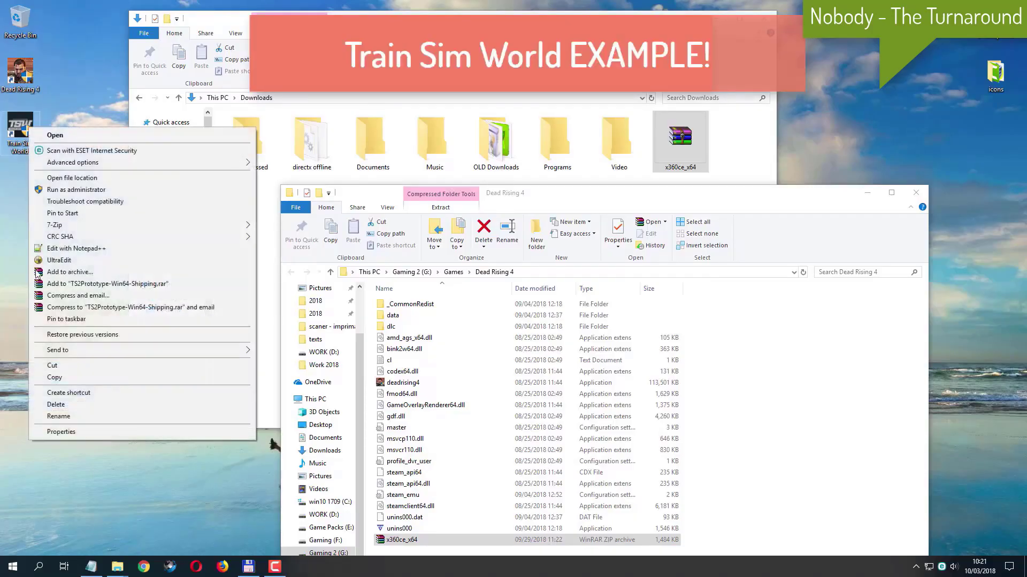
click(134, 179)
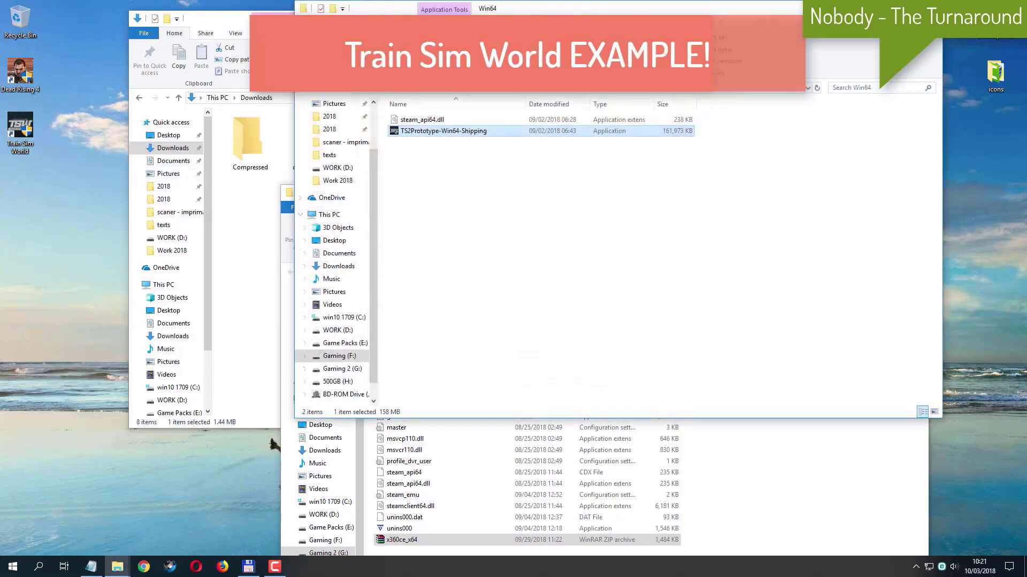
drag(647, 15, 784, 212)
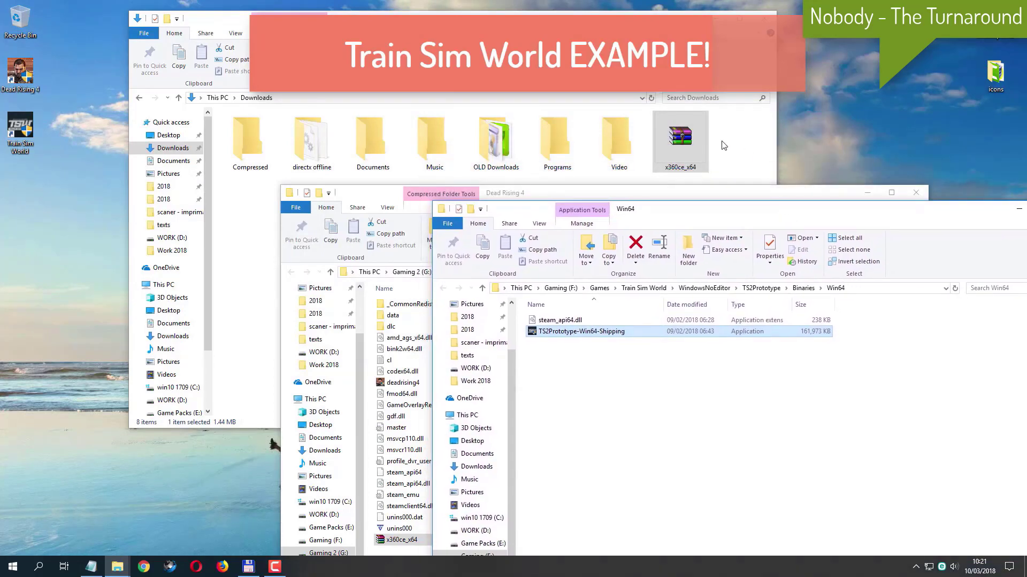
drag(676, 140, 765, 438)
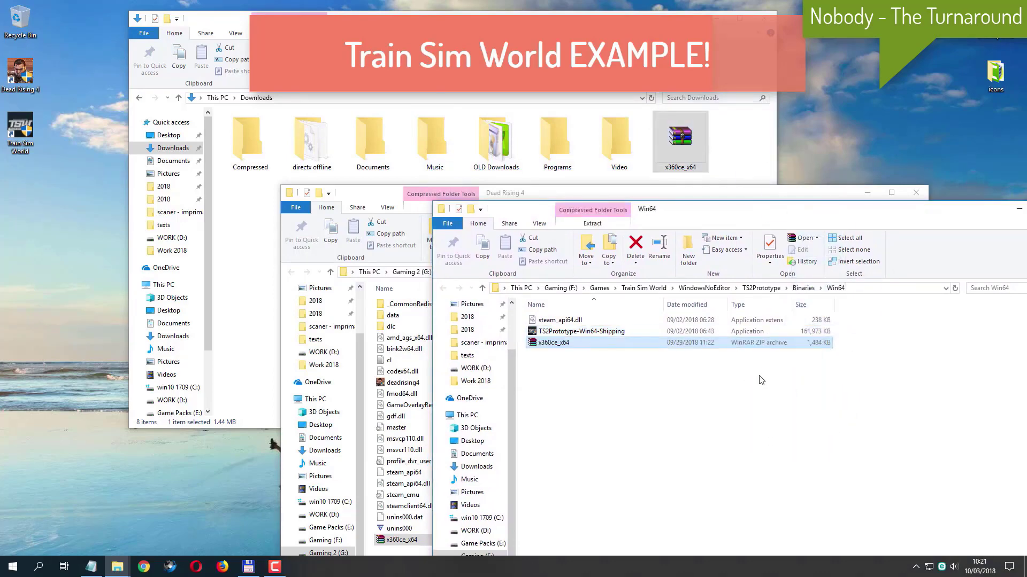
drag(818, 215, 570, 168)
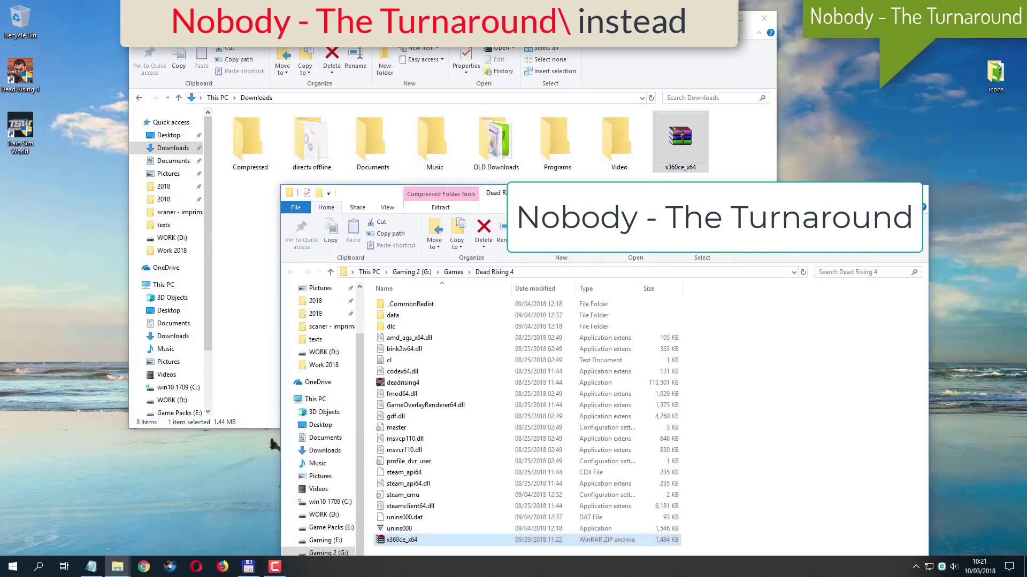
drag(707, 189, 627, 59)
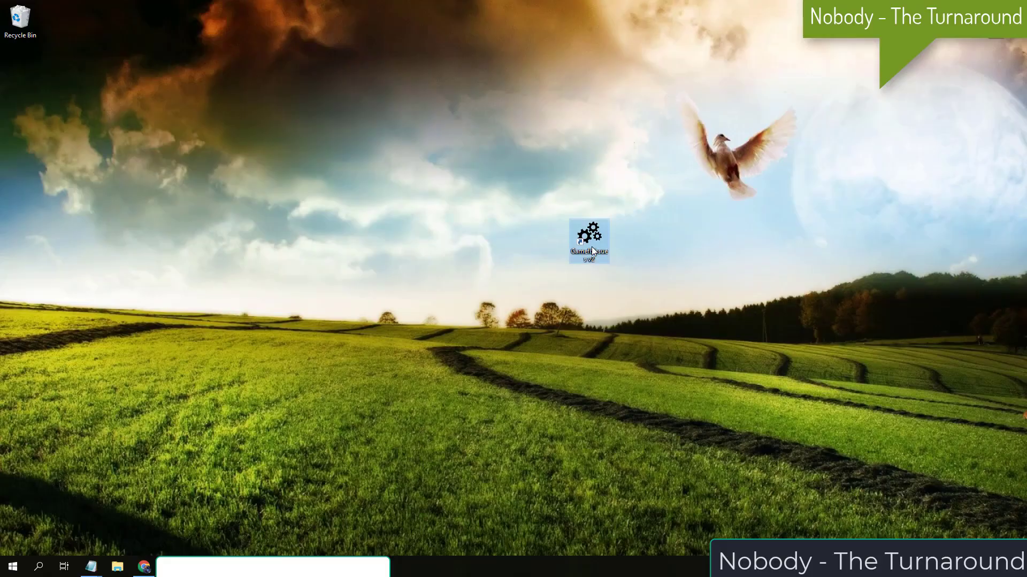
Launch the Gamefixissue Tool from the desktop and start its Gamepad Emulator installer, continuing to the installation directory page
double_click(591, 245)
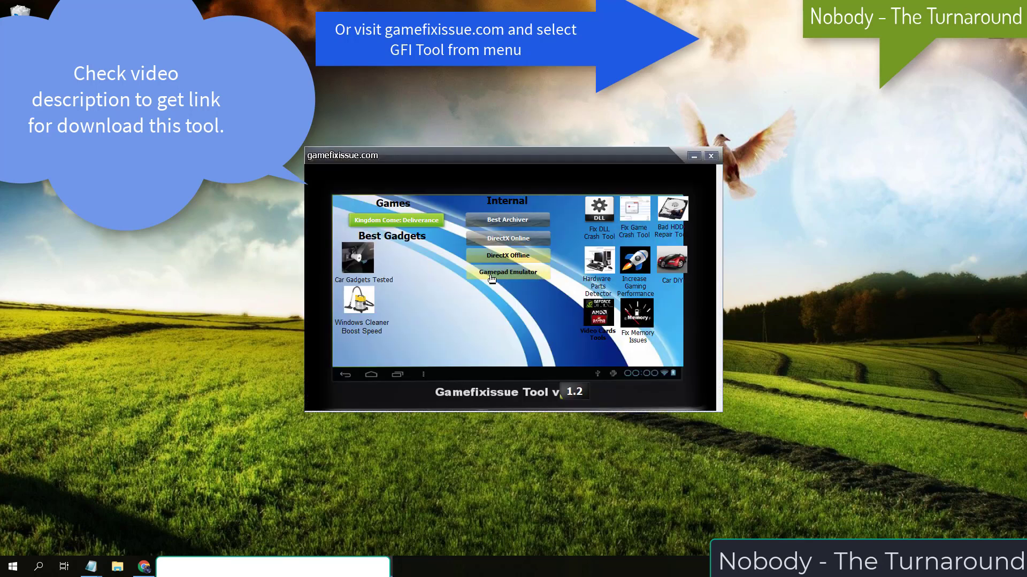
click(491, 279)
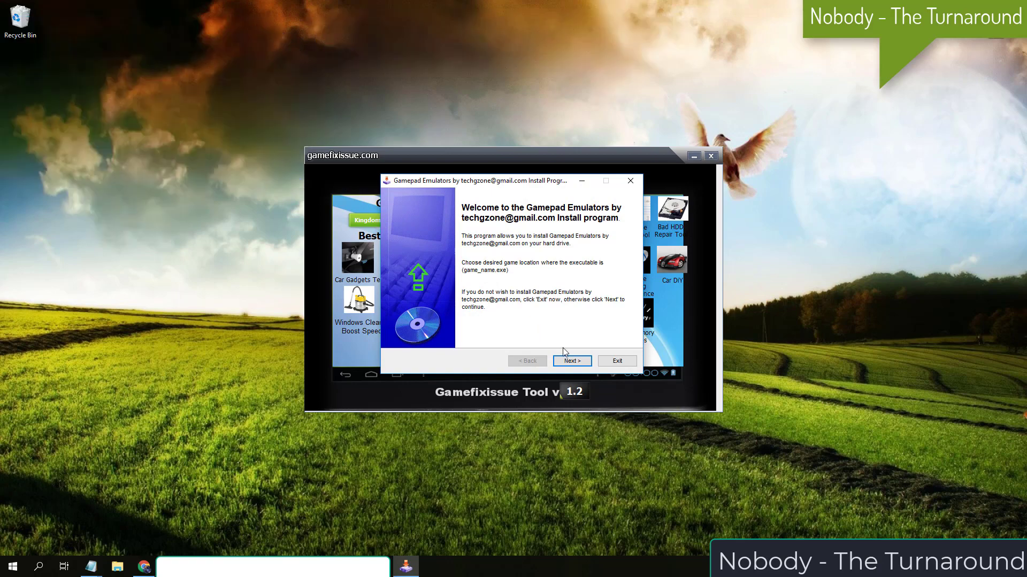
click(571, 361)
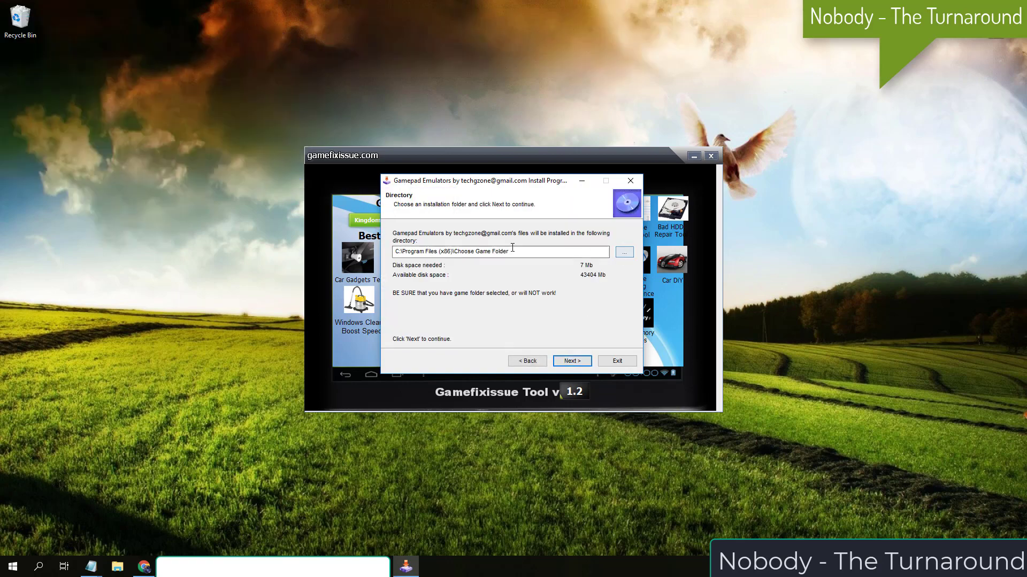
click(513, 247)
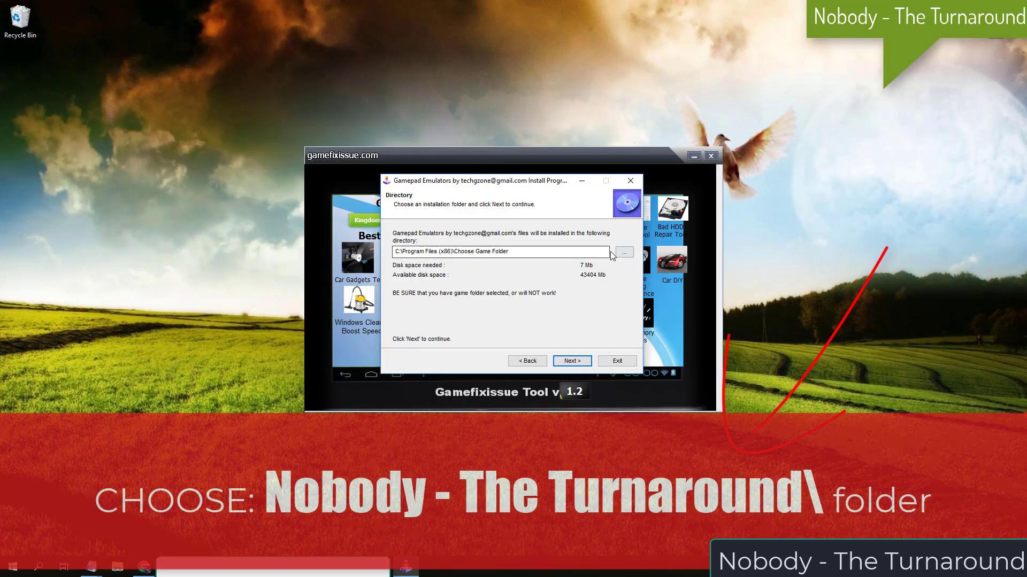
Install the gamepad emulators into the Just Cause 4 folder in Steam Folder for Games on Gaming (F:), and exit the installer
click(624, 252)
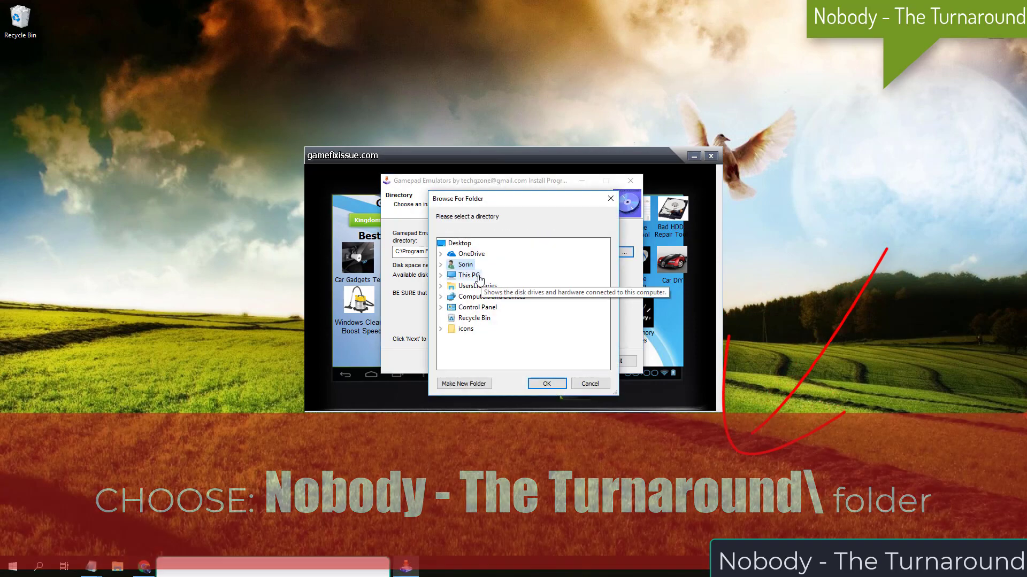
double_click(479, 280)
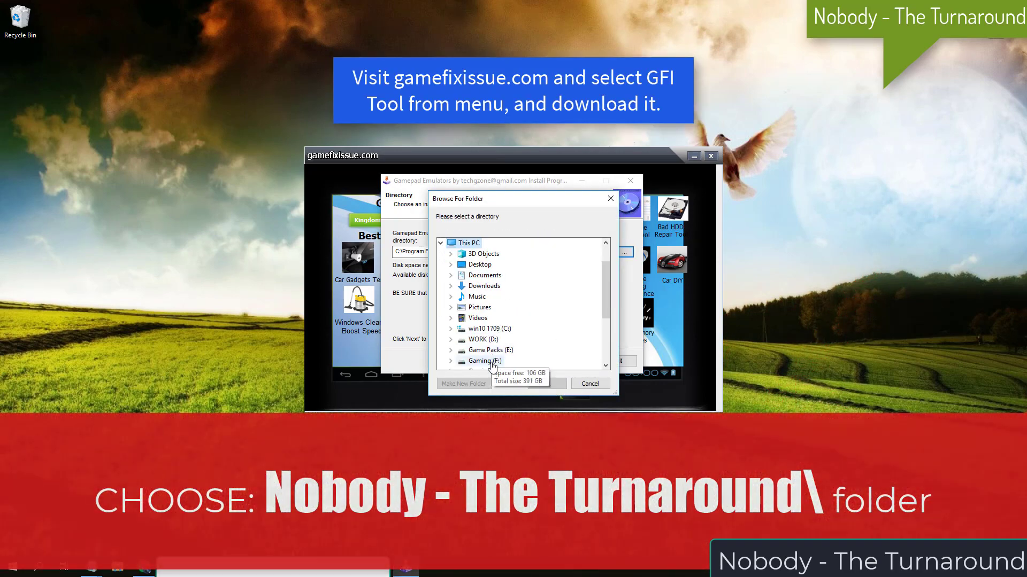
double_click(491, 362)
scroll(500, 336, down, 1)
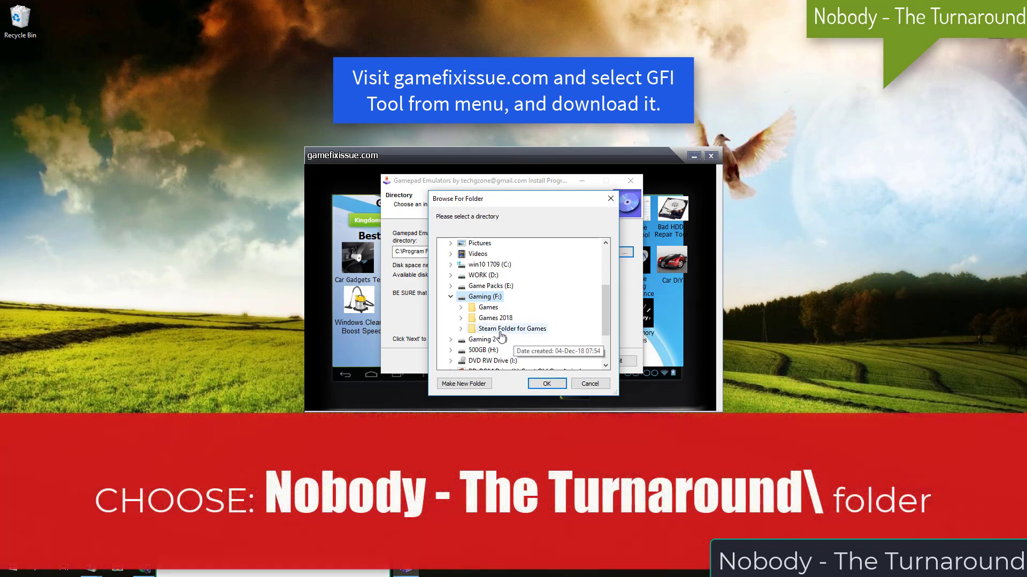
double_click(508, 328)
scroll(547, 331, down, 3)
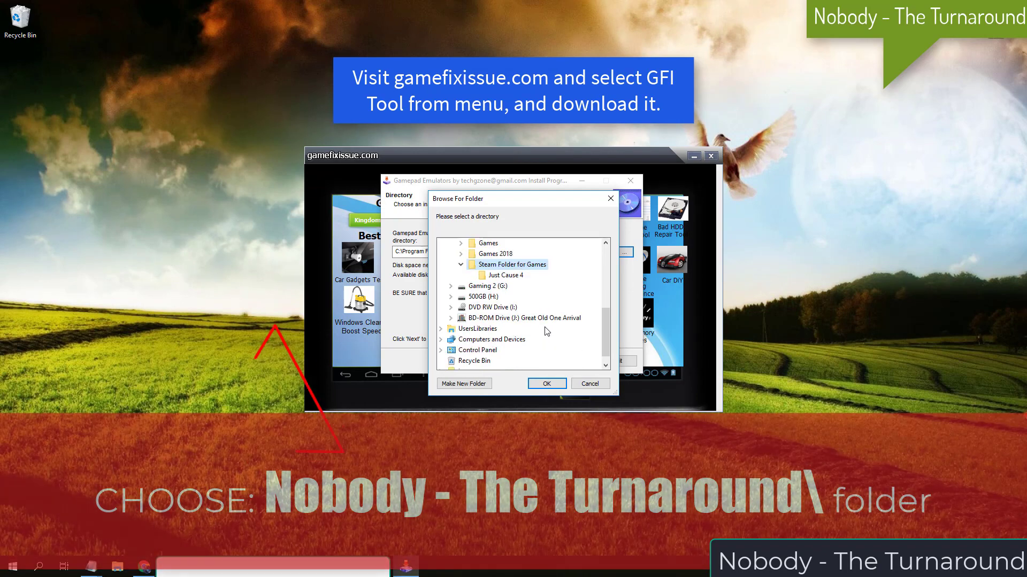
click(504, 275)
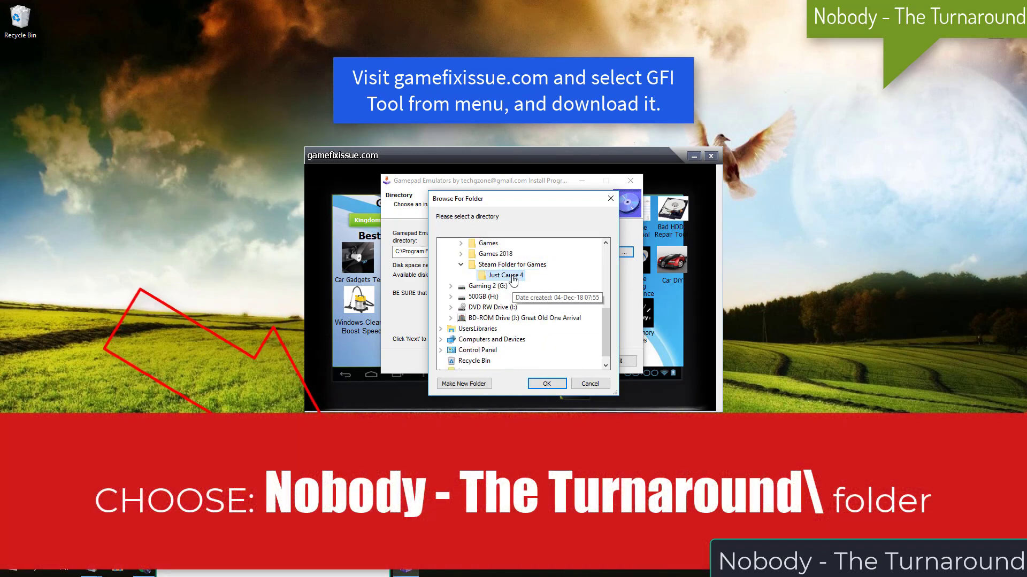
click(547, 383)
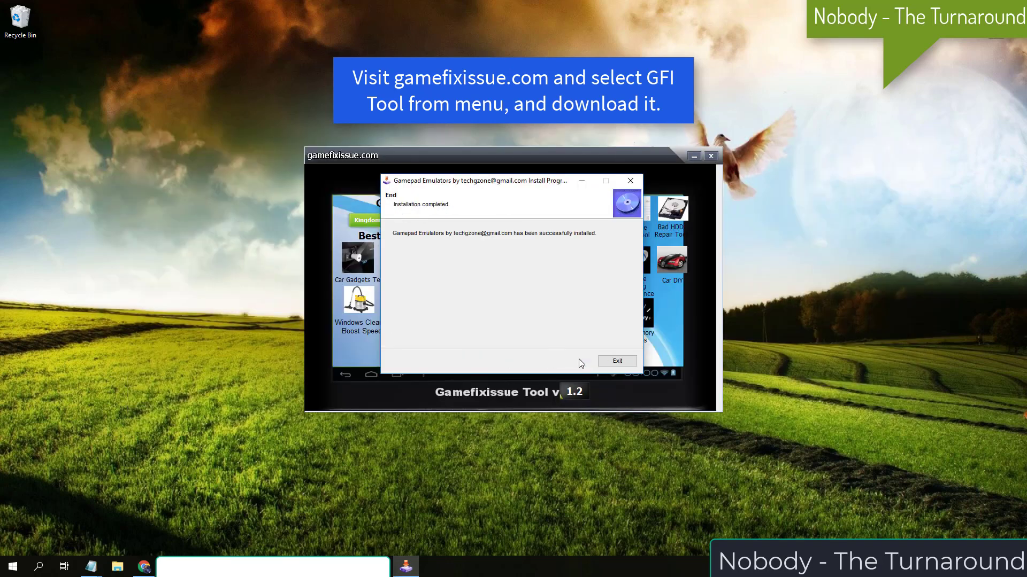
click(616, 361)
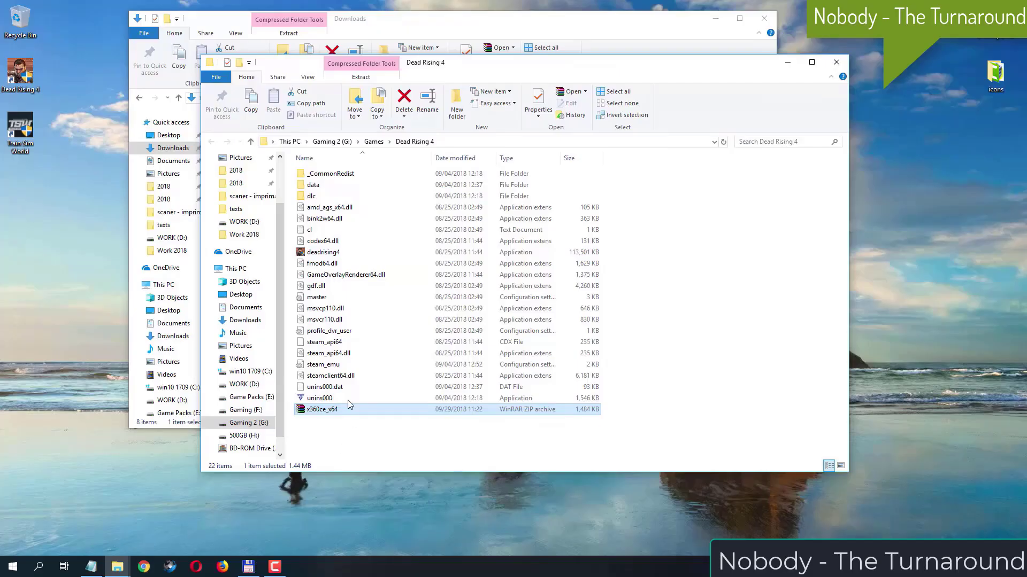
Extract the x360ce_x64 archive directly into the Dead Rising 4 folder with 7-Zip
right_click(338, 412)
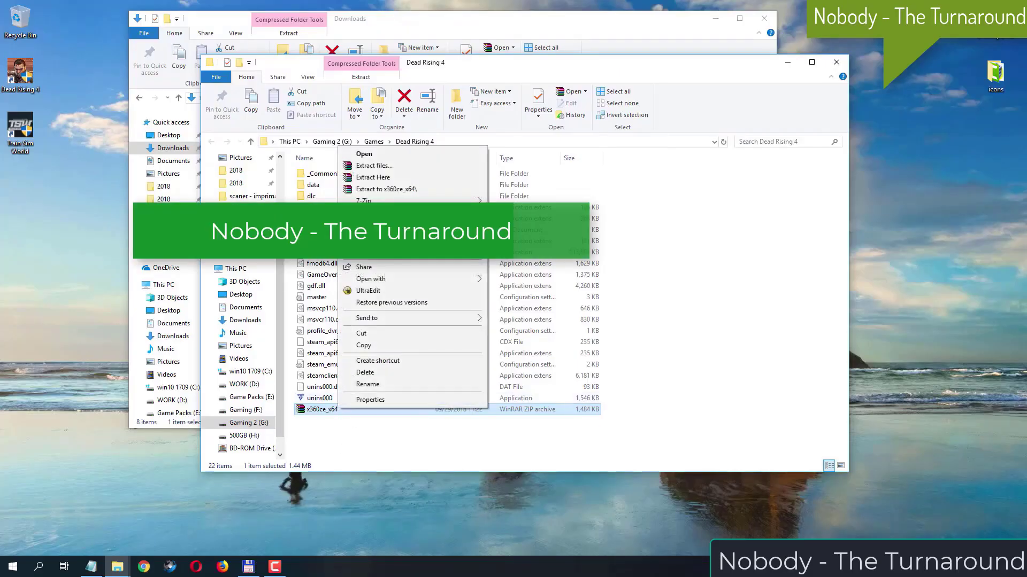
mouse_move(378, 201)
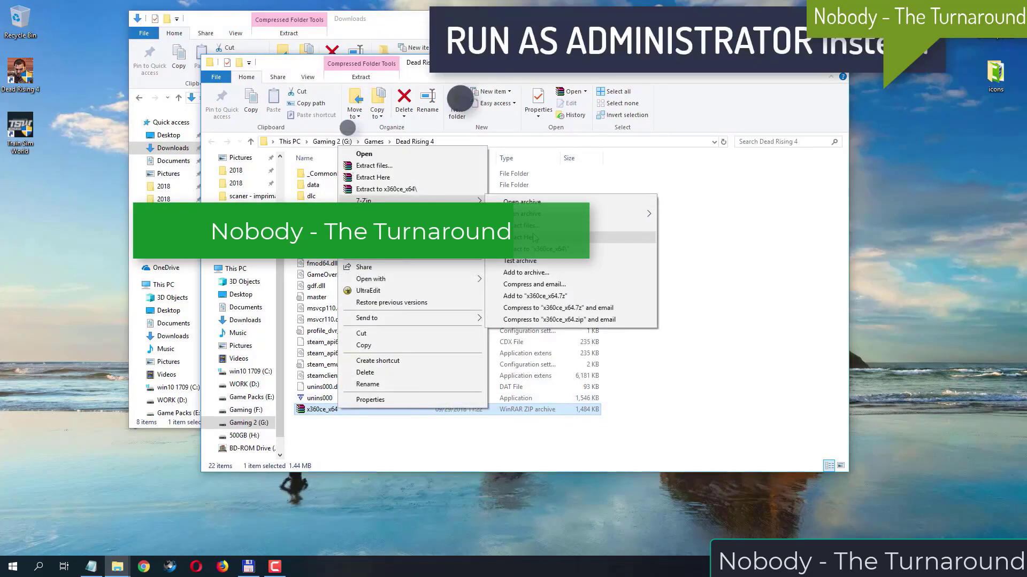
click(551, 240)
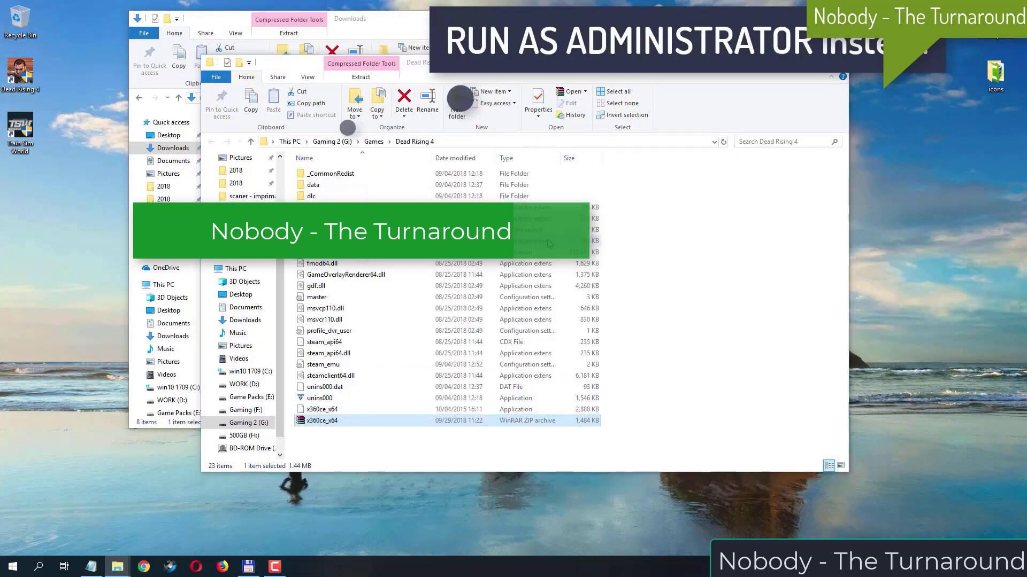
Run the extracted x360ce_x64 application and create the missing xinput1_3.dll file
click(354, 410)
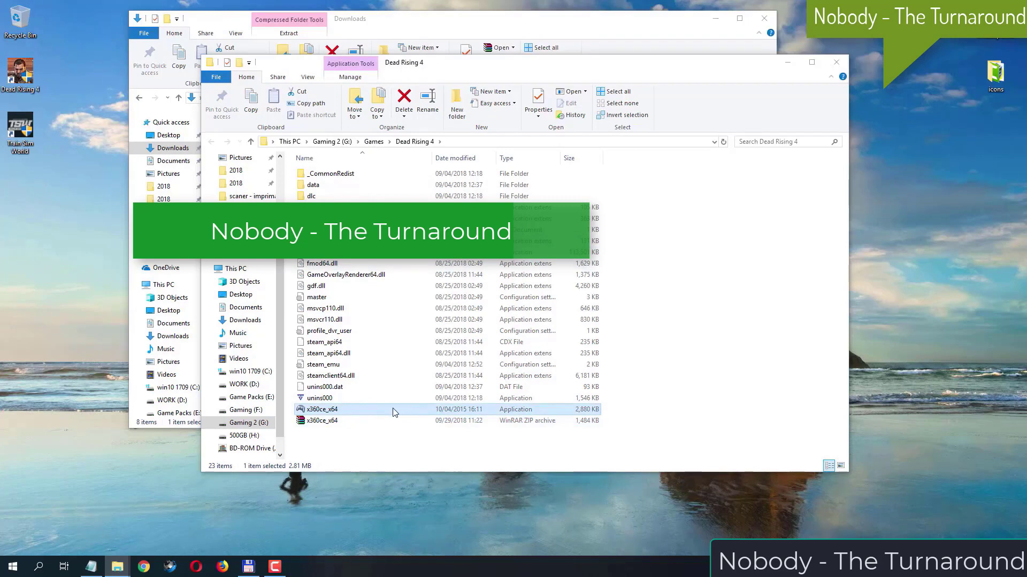
double_click(323, 411)
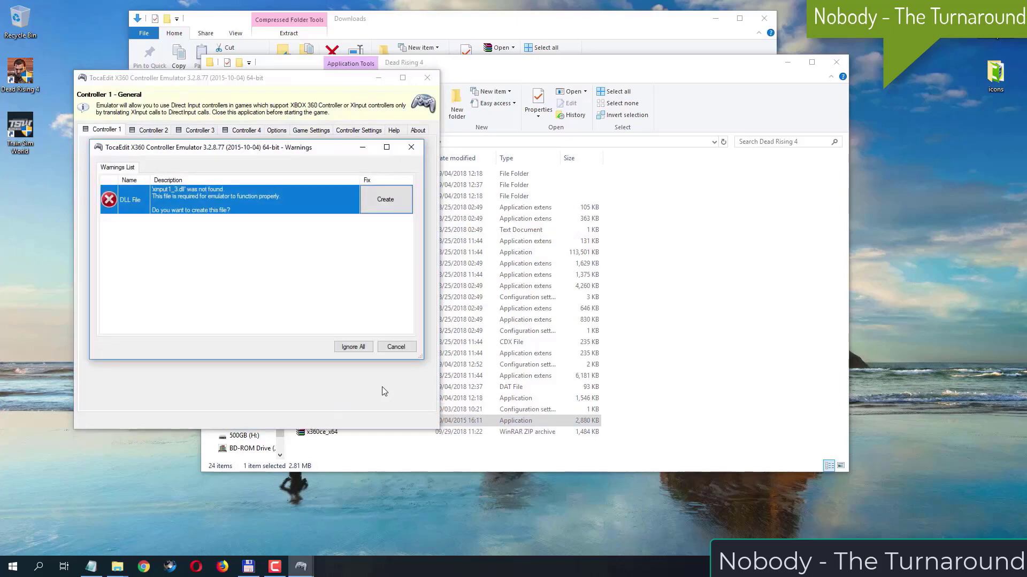
click(390, 205)
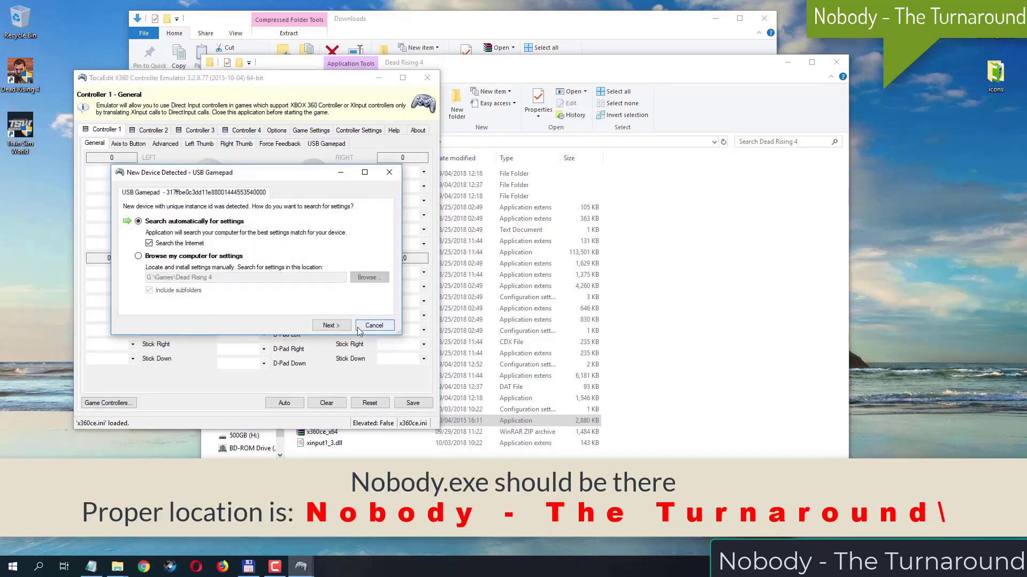
Search automatically for the USB Gamepad's settings, permanently allow the emulator's internet access, load the Internet Default Settings, and continue past the exception
click(342, 327)
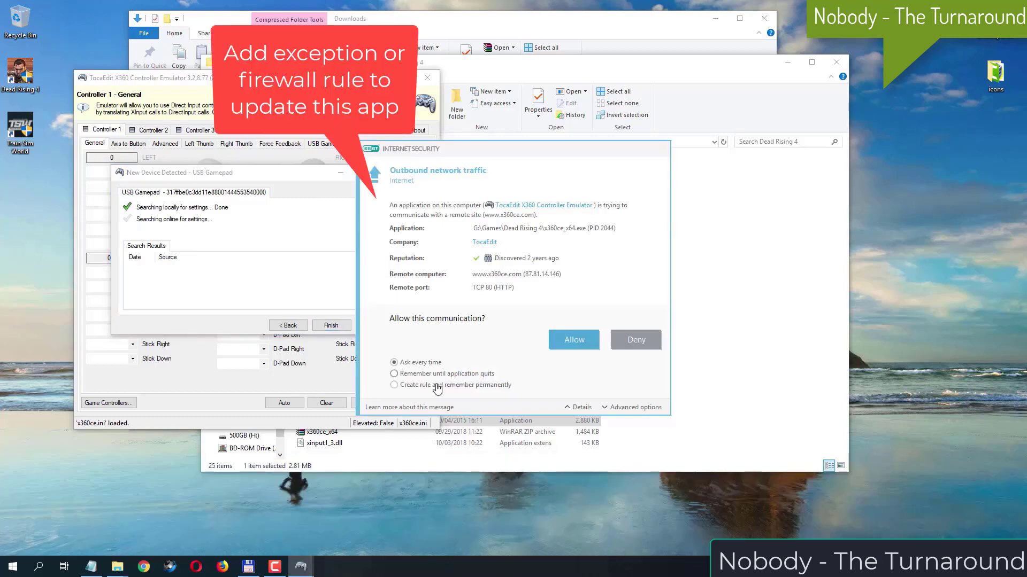
click(436, 387)
click(573, 340)
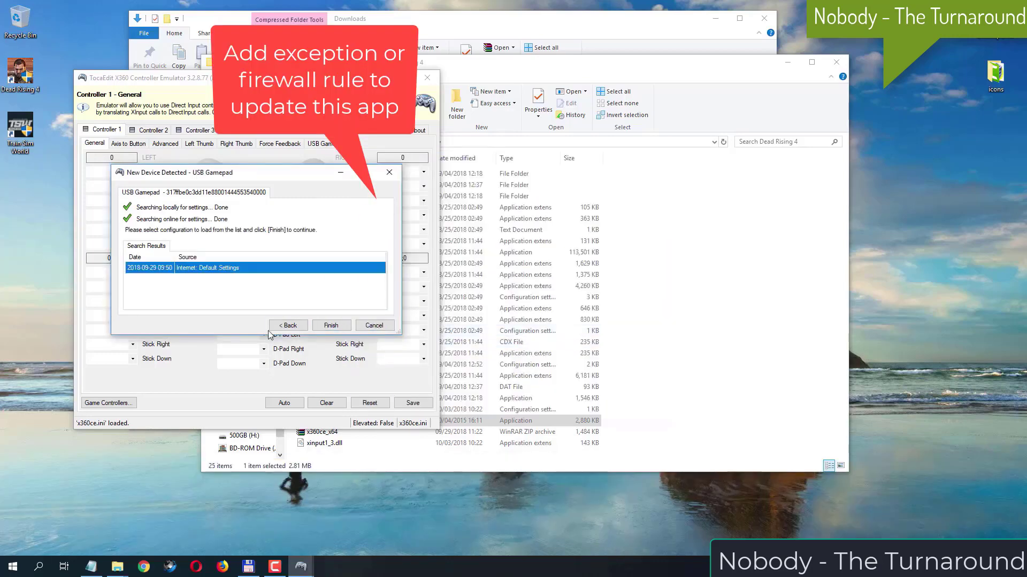
click(338, 326)
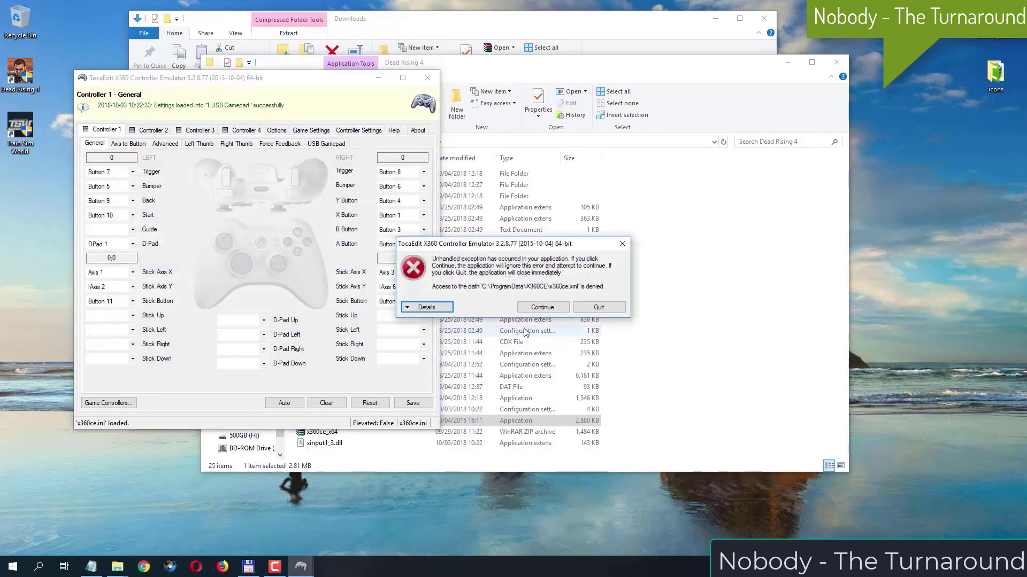
click(549, 309)
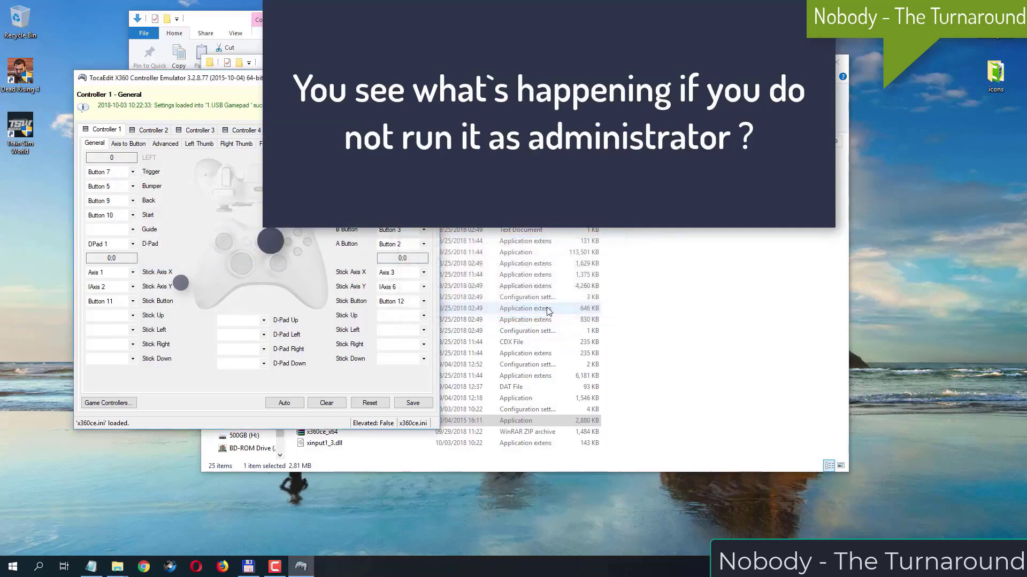
Close the emulator and relaunch x360ce_x64 from the Dead Rising 4 folder as administrator
drag(342, 78, 607, 76)
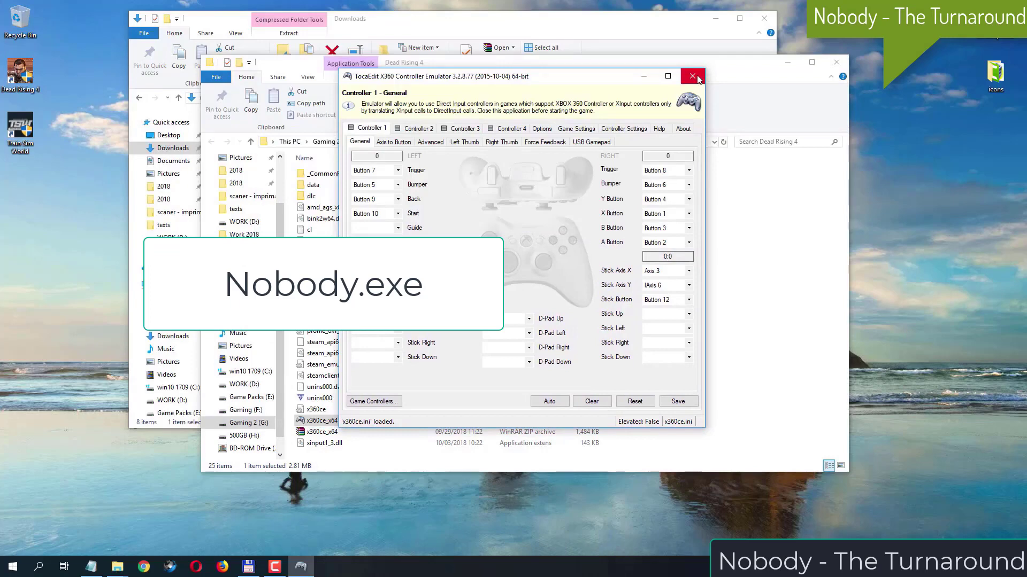
click(692, 76)
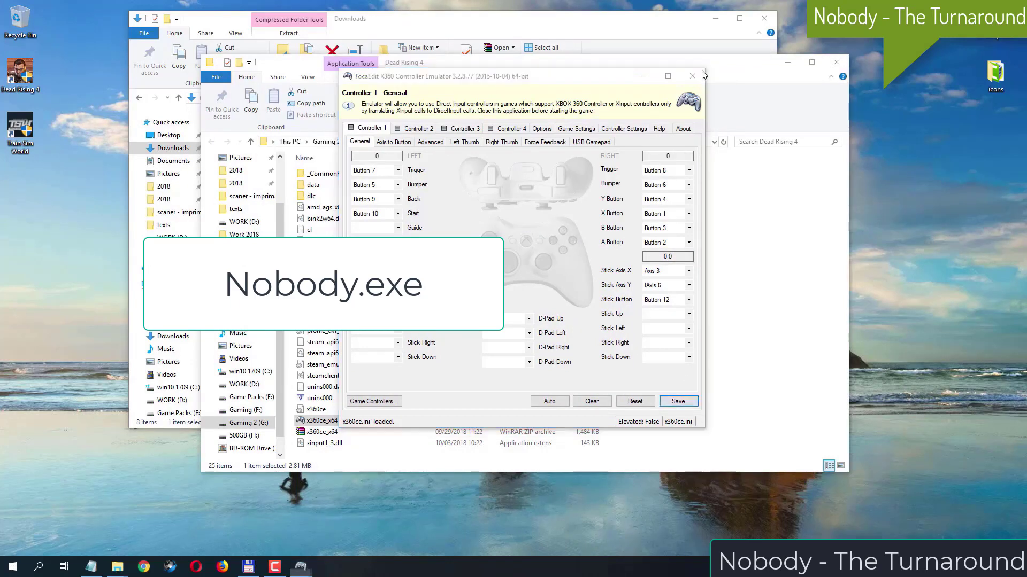
click(562, 307)
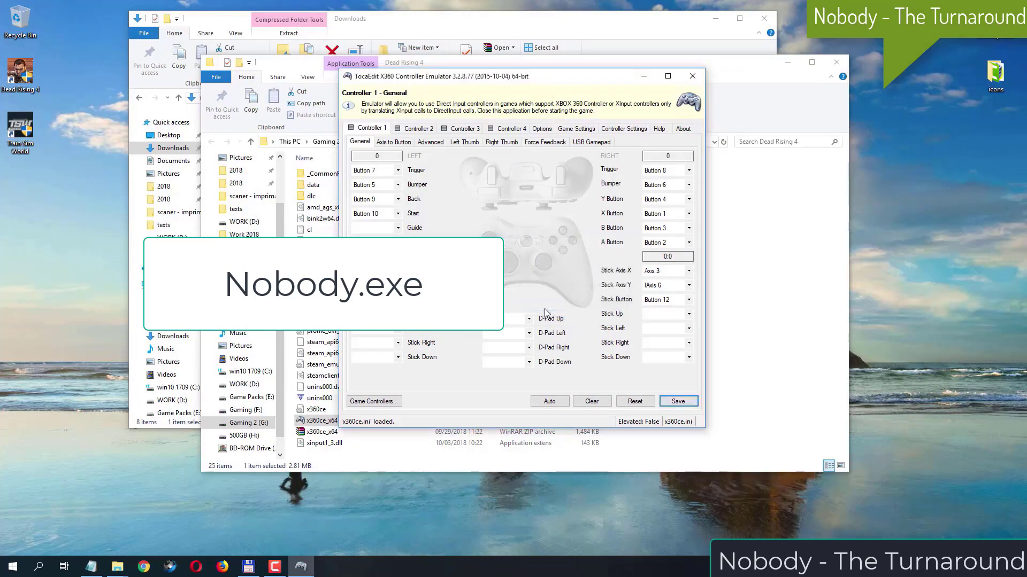
click(692, 76)
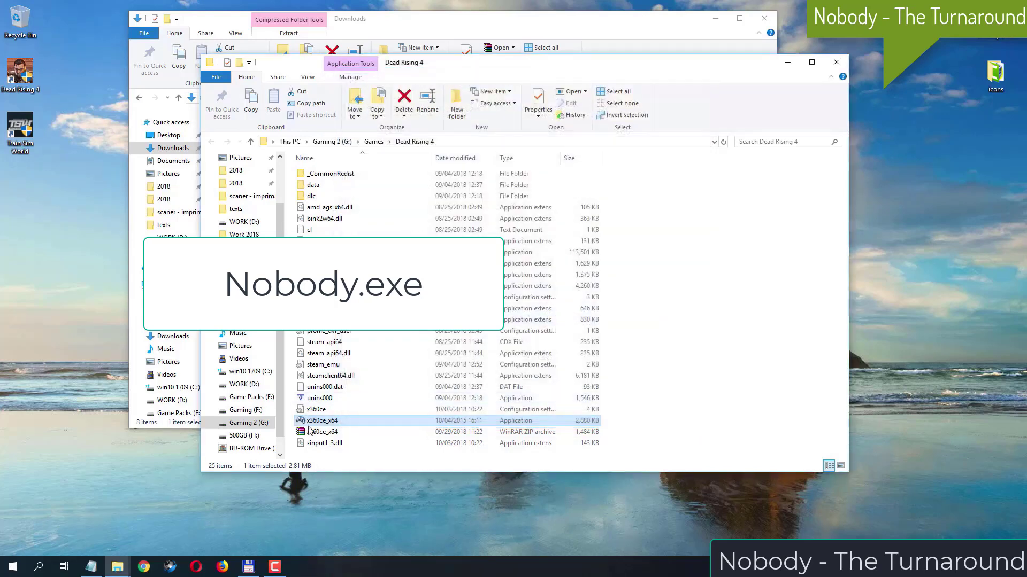
right_click(342, 426)
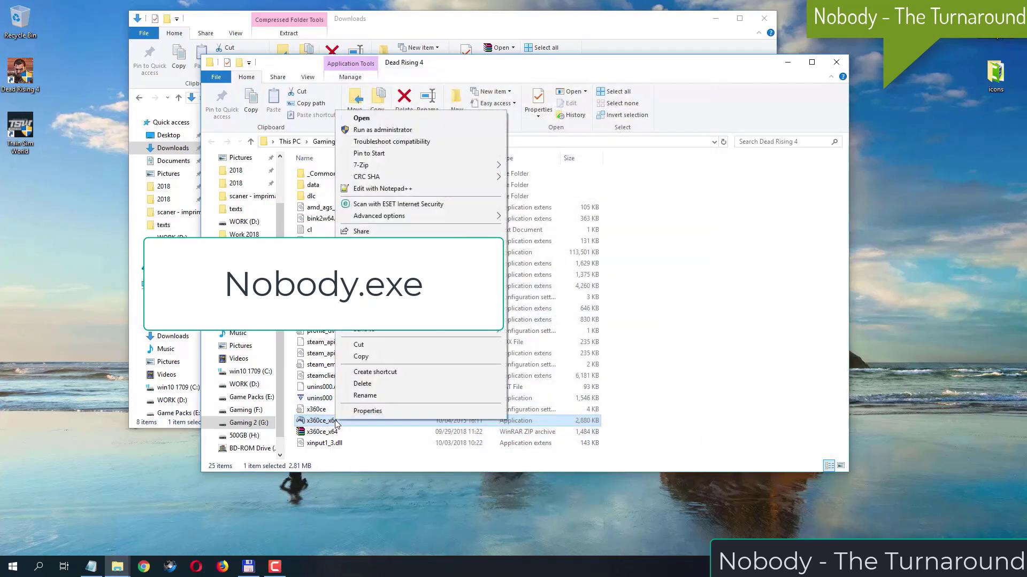
click(410, 133)
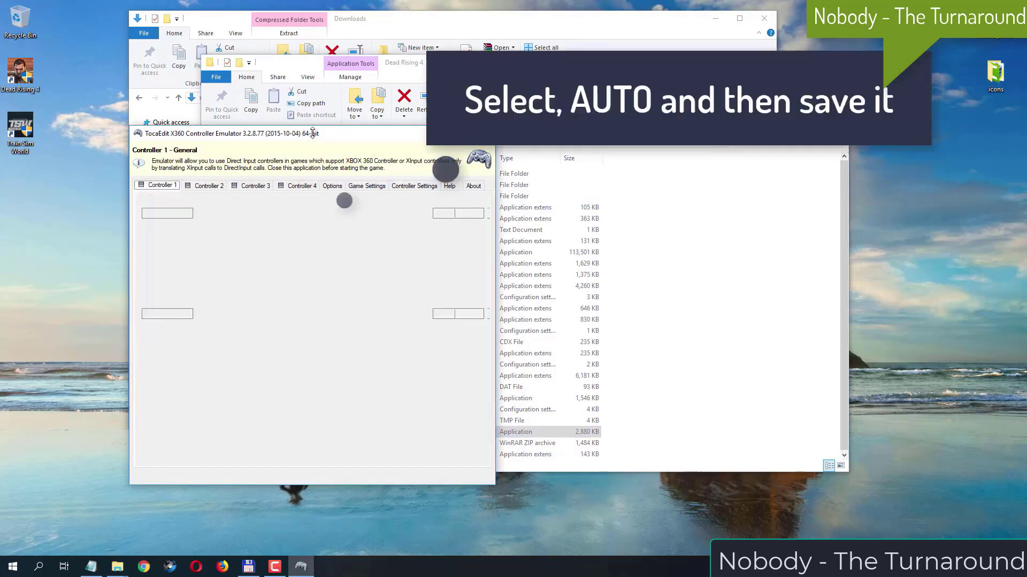
Auto-map the buttons and axes of Controller 1, save the settings, and close the emulator
drag(312, 138, 457, 123)
click(488, 445)
click(488, 445)
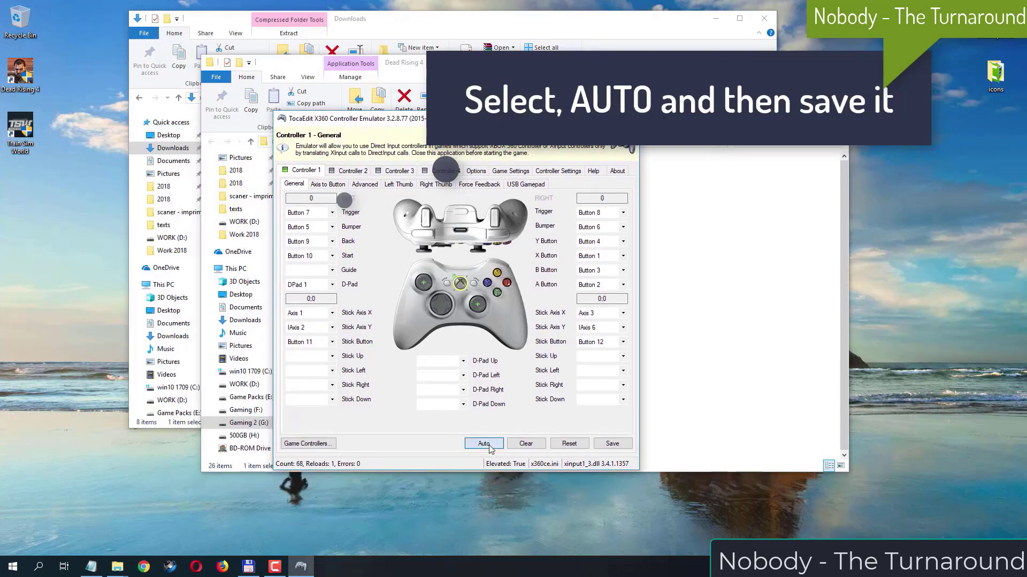
click(475, 314)
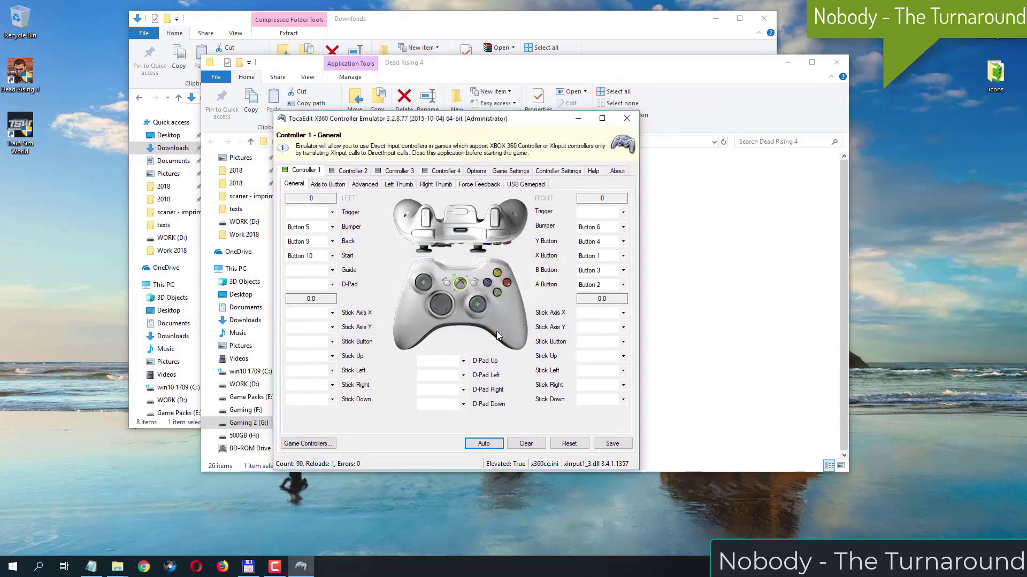
click(615, 444)
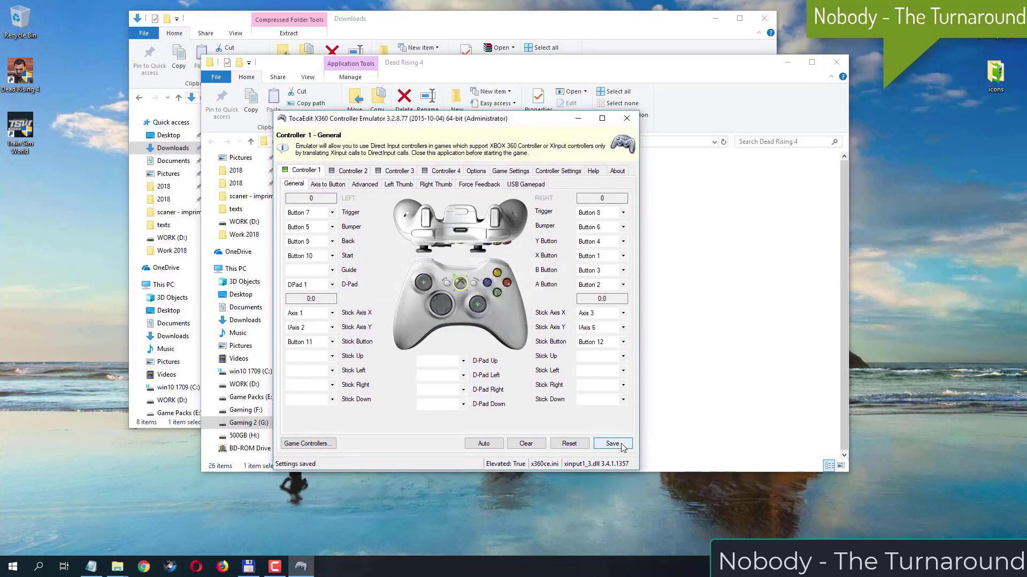
click(622, 447)
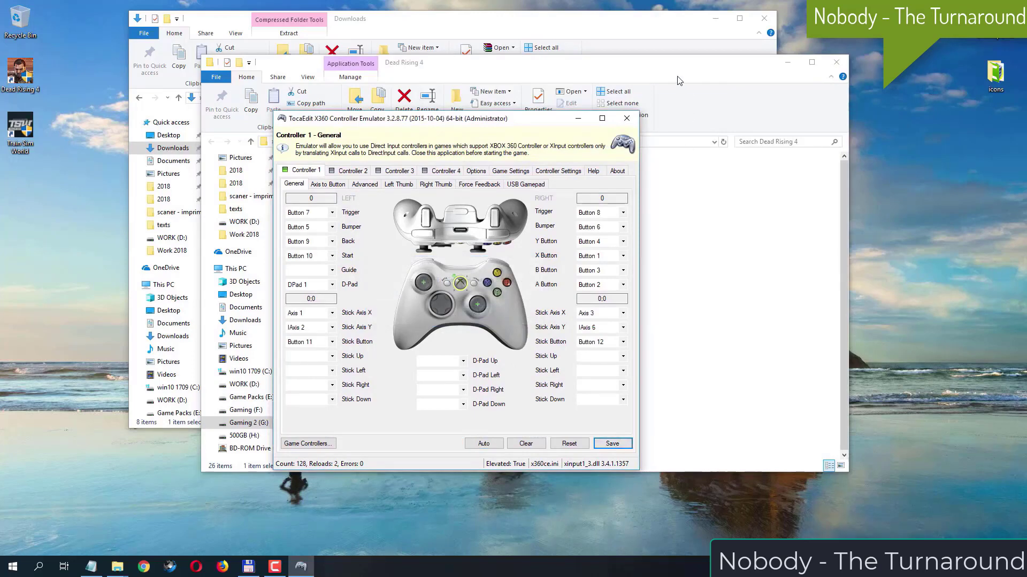
click(632, 122)
Run x360ce_x64 as administrator and enable the DI hook for x360ce_x64.exe in the game settings
click(380, 255)
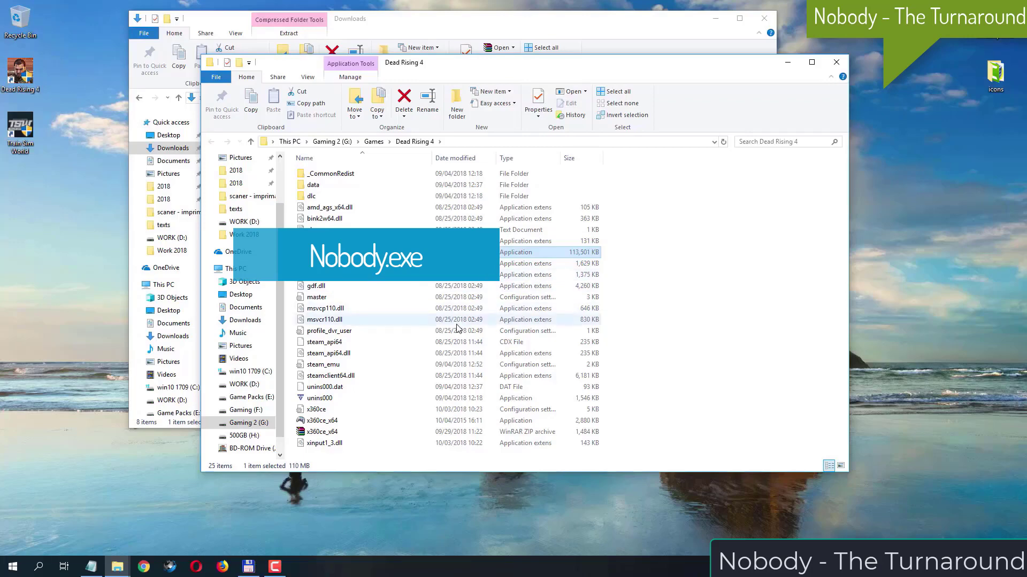
click(373, 423)
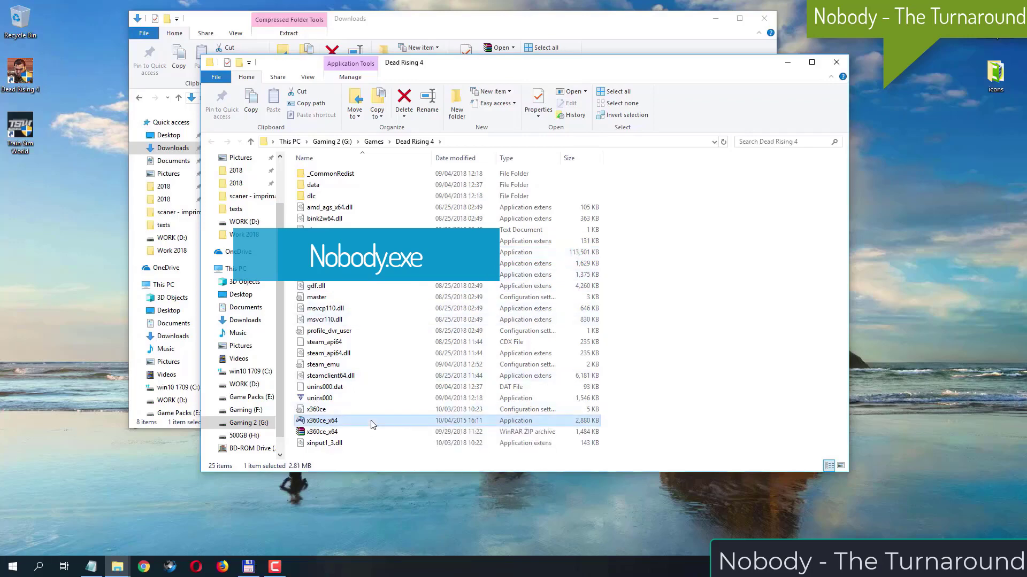
right_click(373, 424)
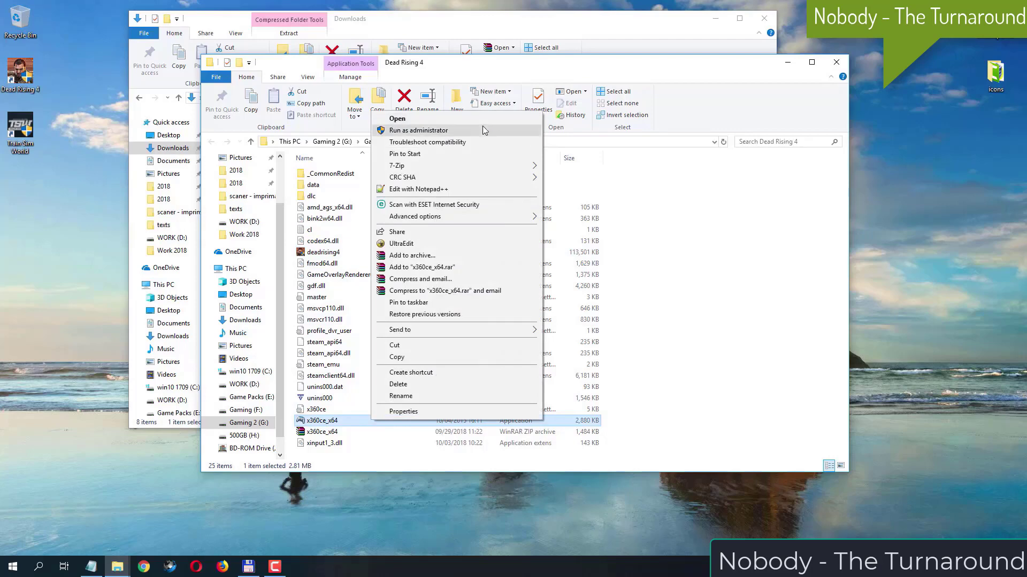
click(483, 131)
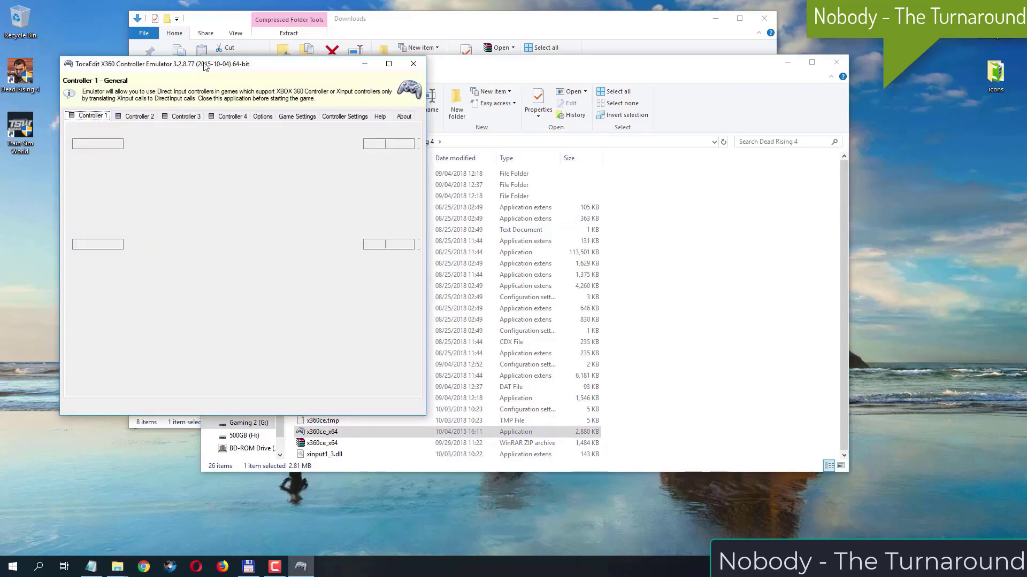
drag(203, 66, 324, 72)
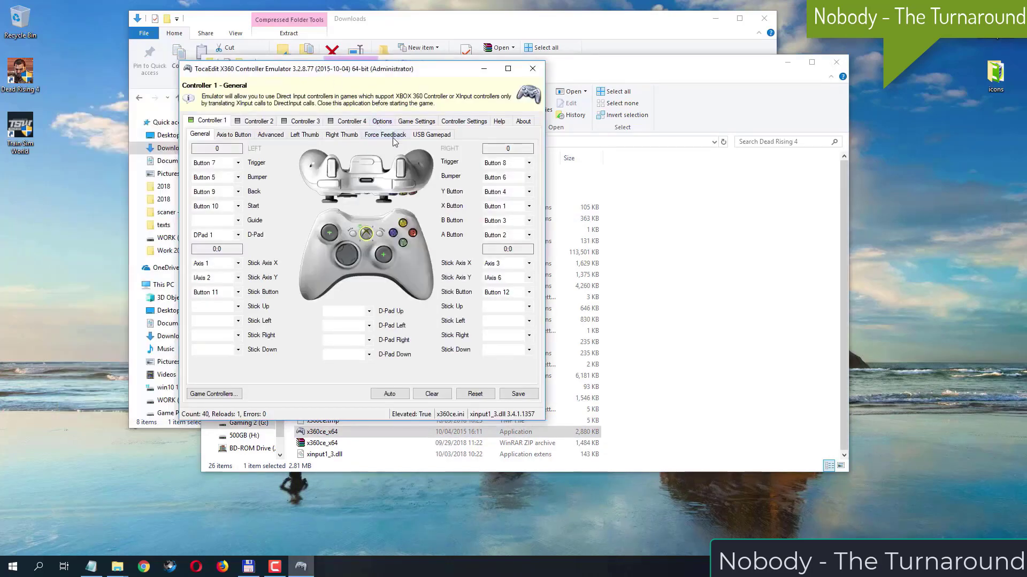
click(423, 123)
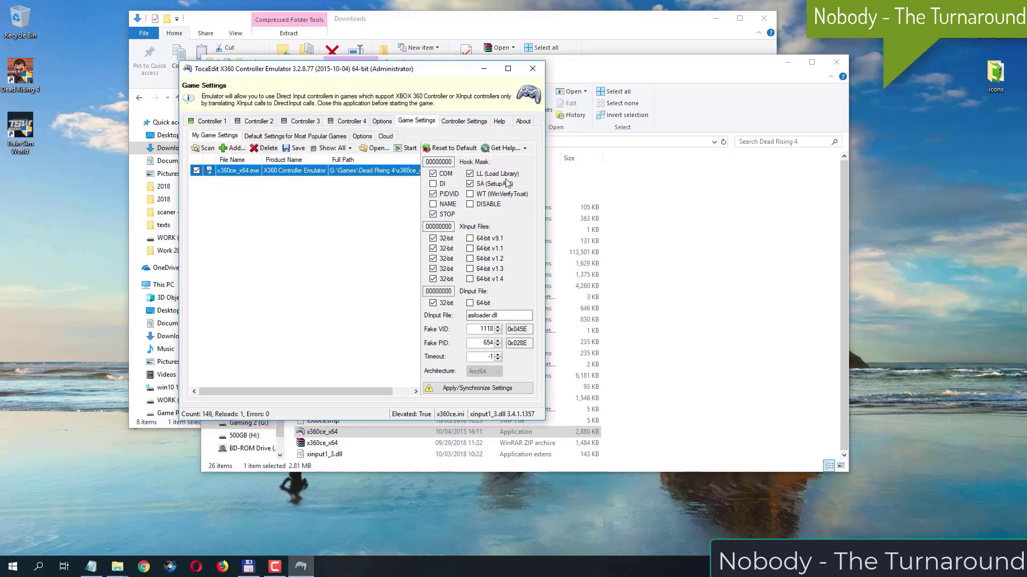
click(441, 185)
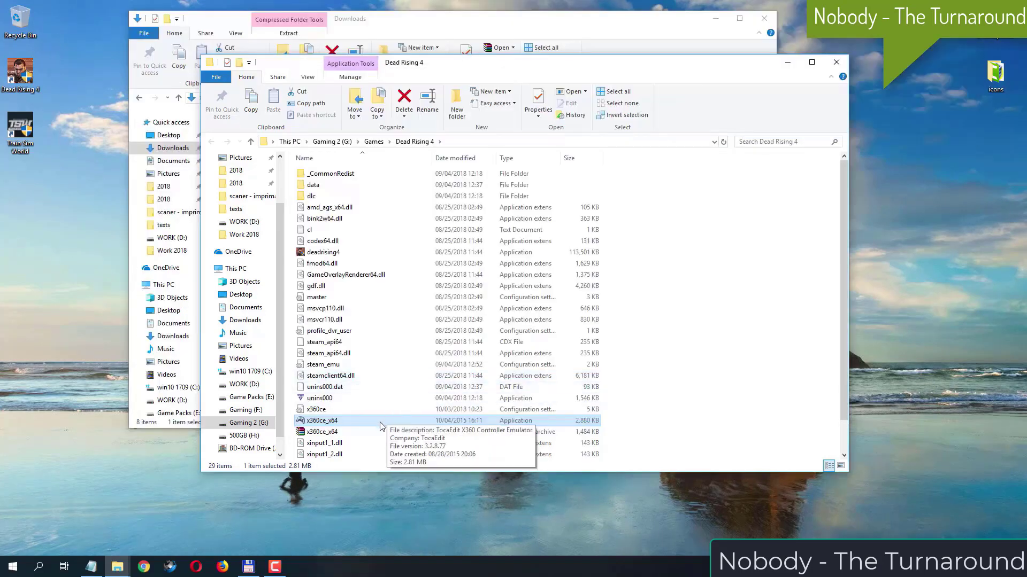
Launch x360ce_x64 with administrator rights again and open its game settings
right_click(380, 422)
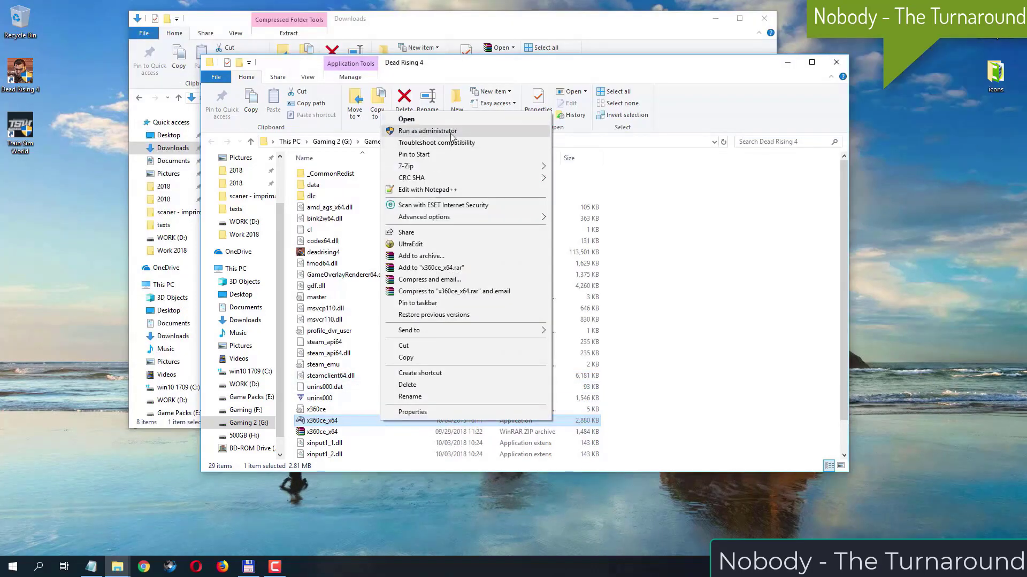
click(452, 133)
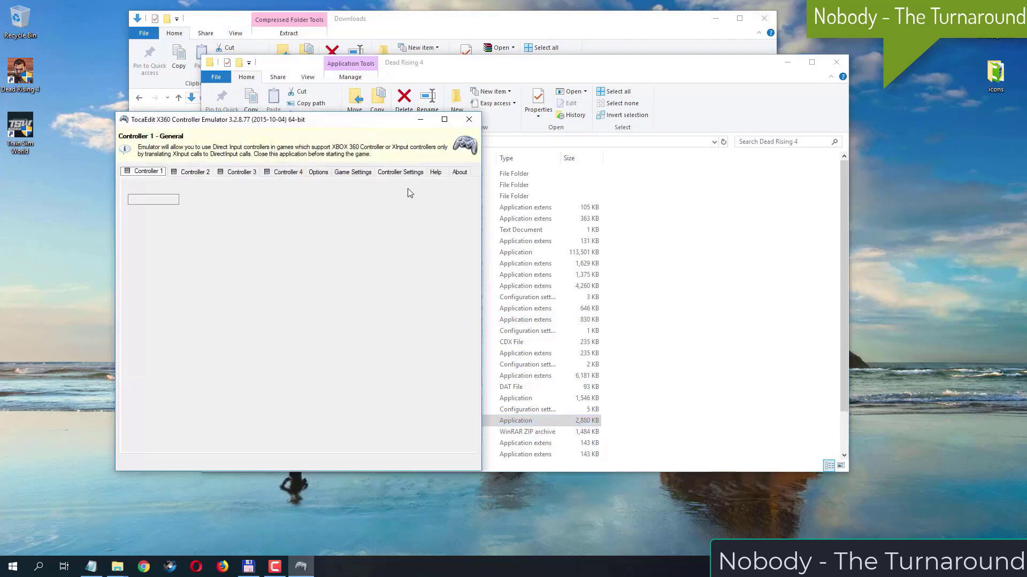
click(367, 175)
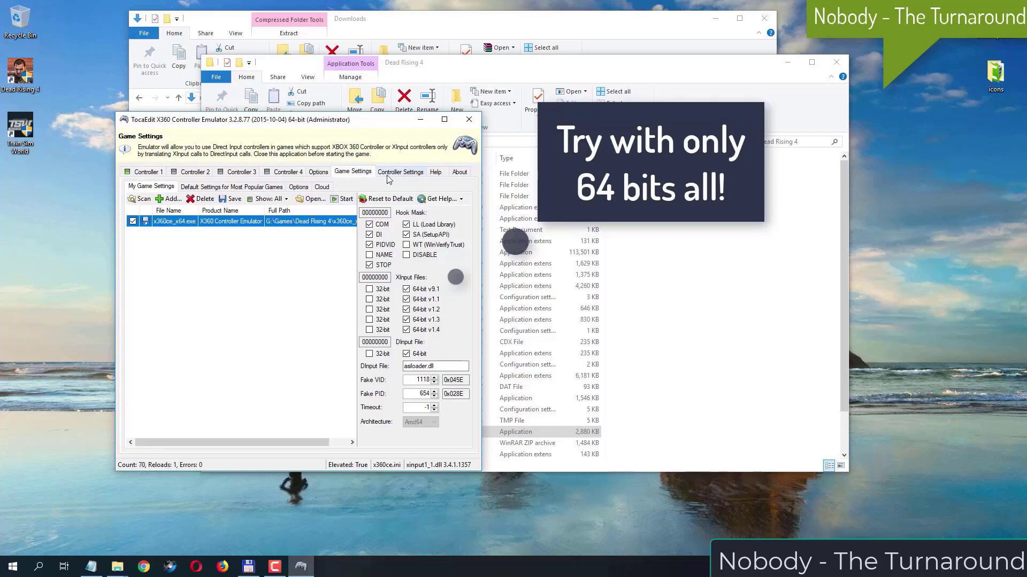
Disable the STOP, PIDVID, DI, COM, SA and LL hook mask options for x360ce_x64.exe and save the game settings
click(381, 265)
click(382, 245)
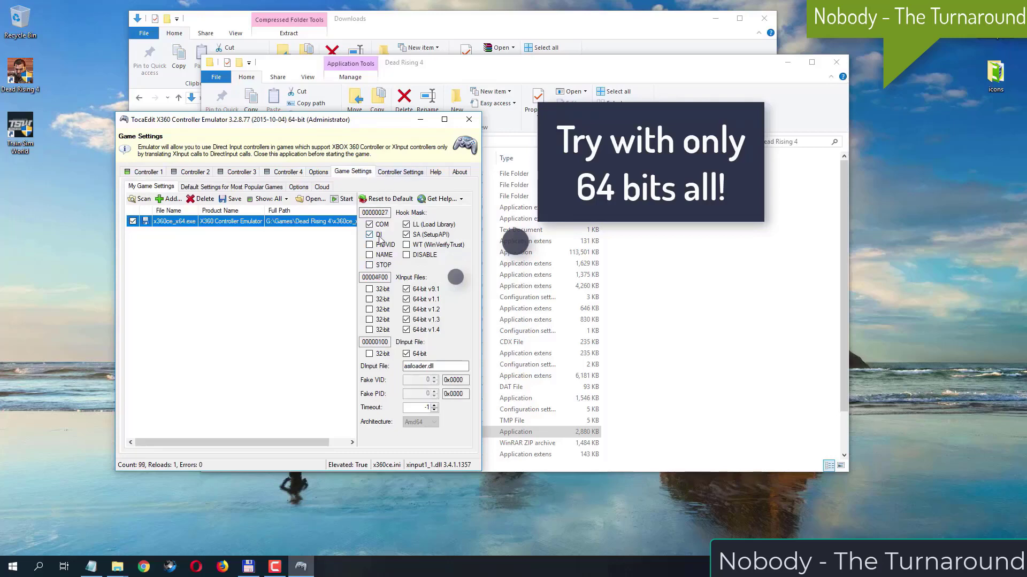
click(381, 235)
click(382, 225)
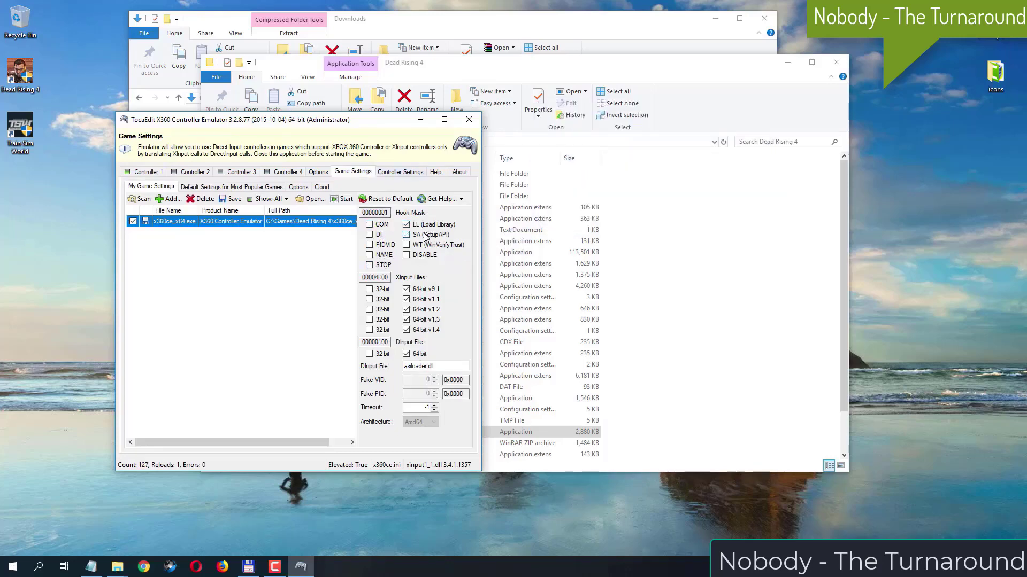
click(426, 235)
click(425, 225)
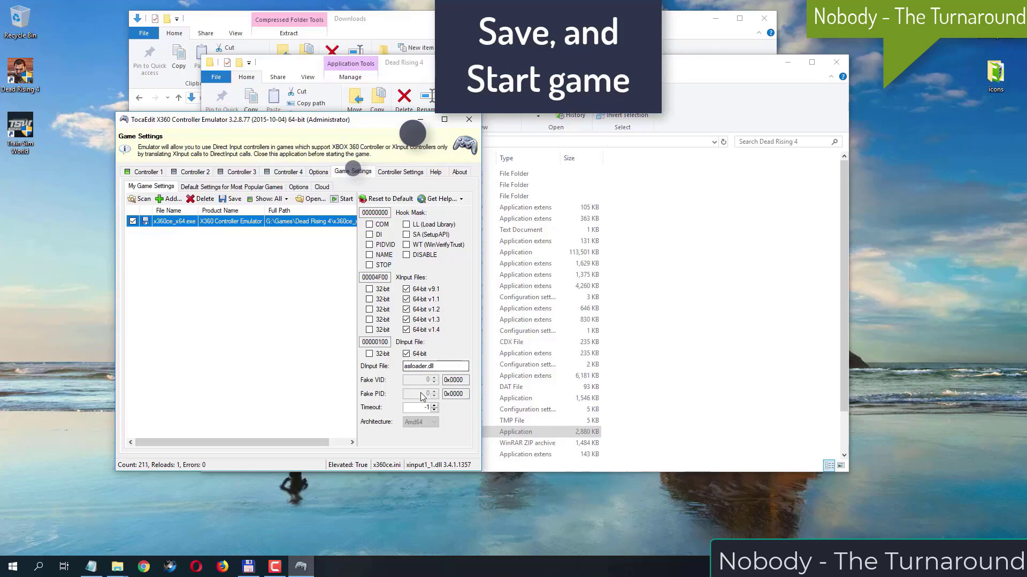
click(229, 202)
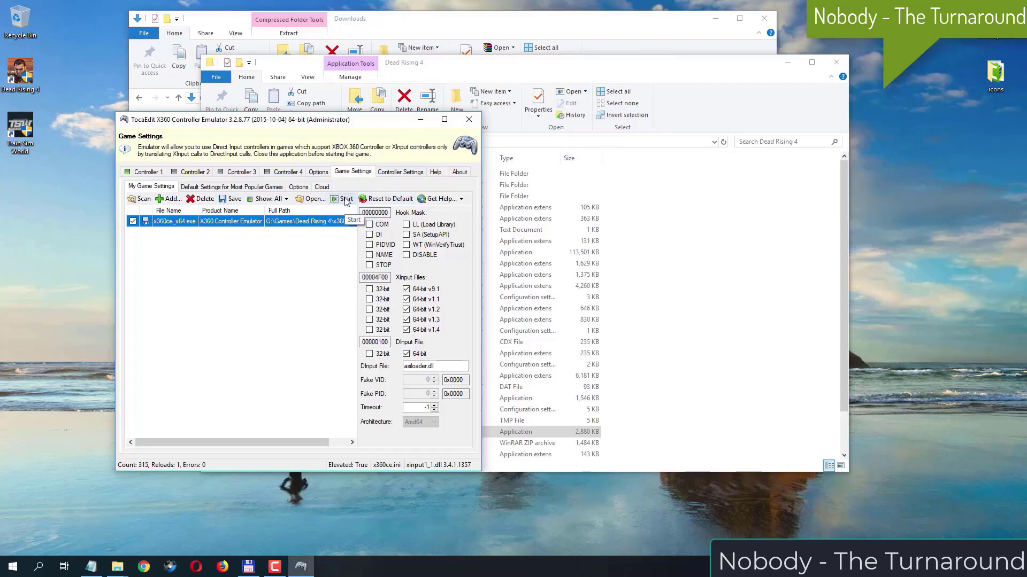
Restart the emulator as administrator to reload the saved game settings
drag(356, 119, 506, 106)
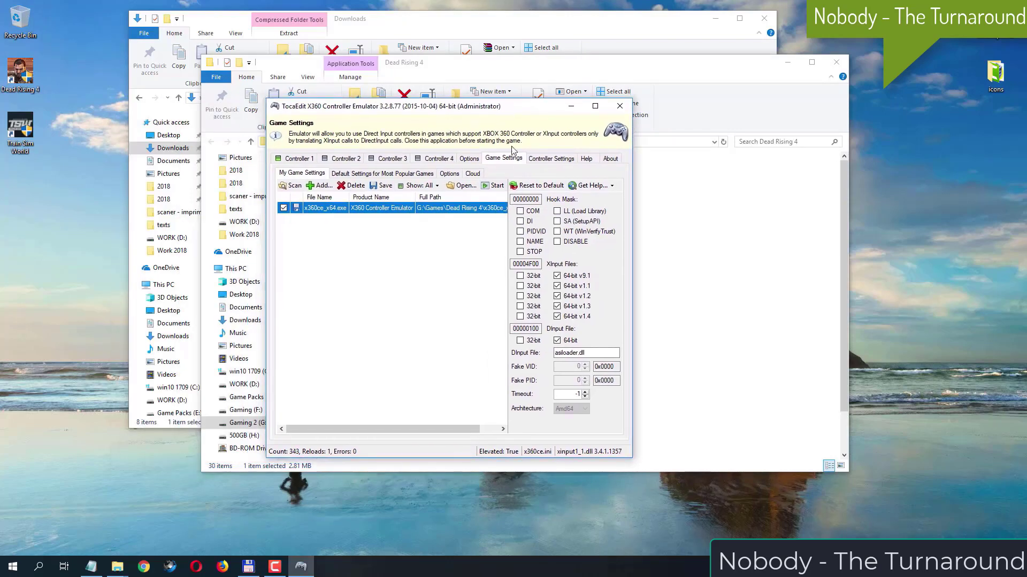
click(621, 106)
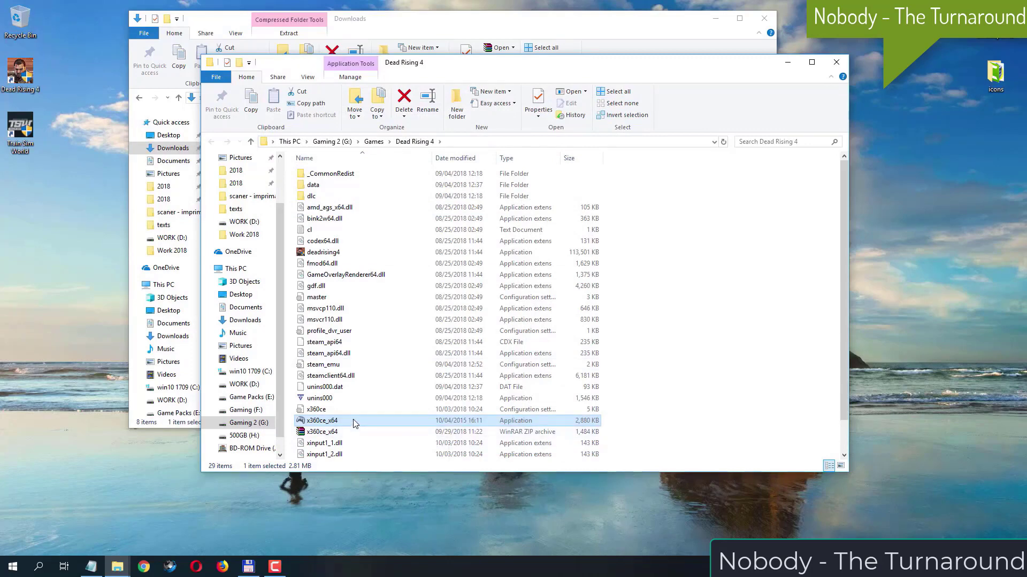
right_click(355, 423)
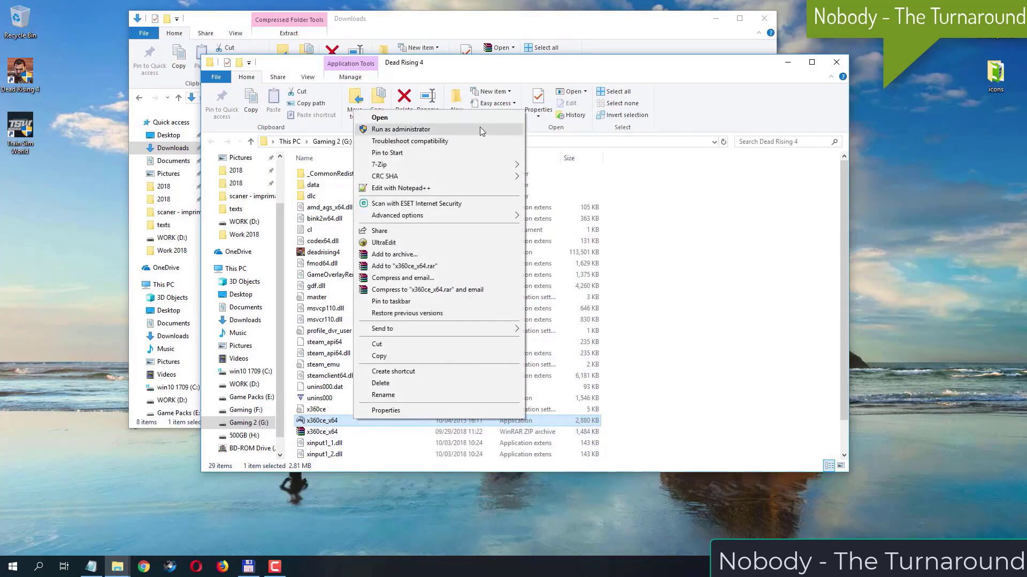
click(477, 130)
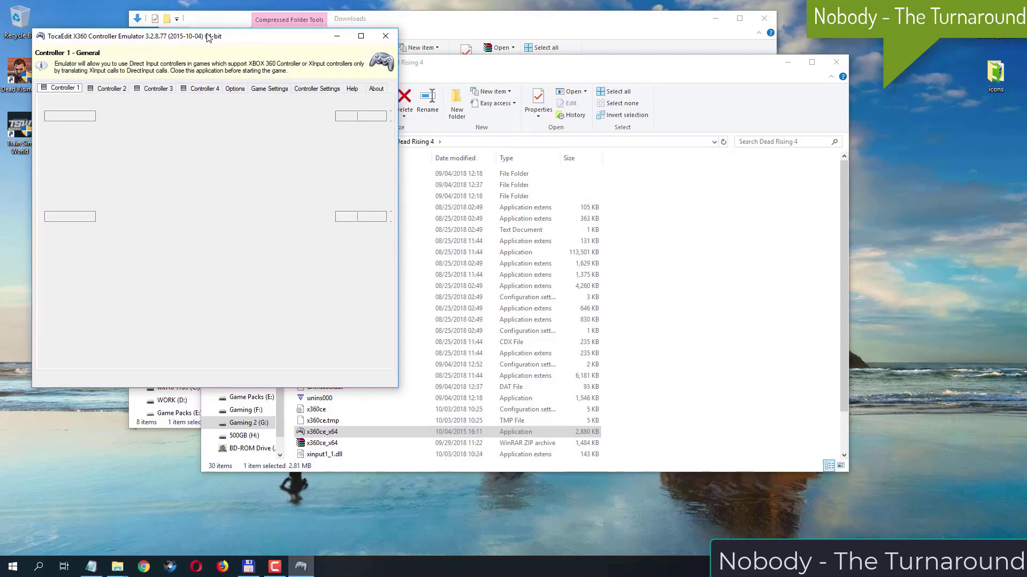
drag(208, 36, 419, 90)
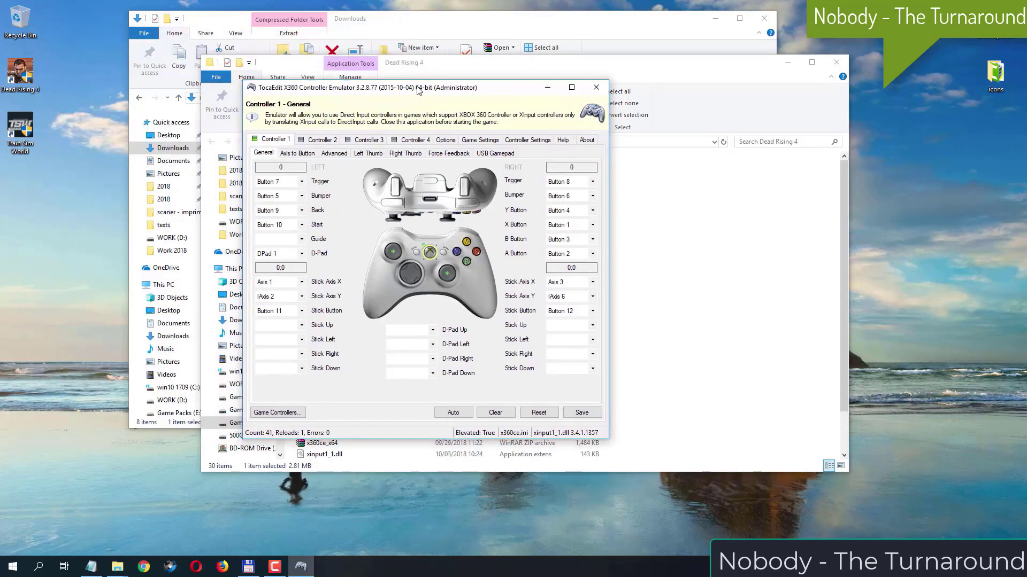
Review the controller settings for deadrising4.exe, checking the program choices and the most popular settings for the connected controllers
click(518, 140)
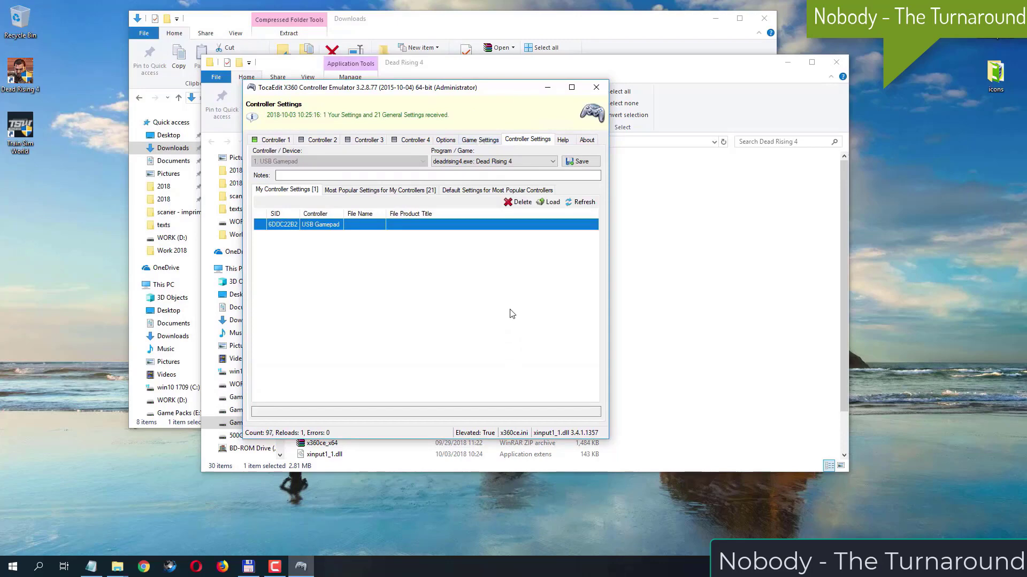
click(556, 162)
click(556, 162)
click(355, 191)
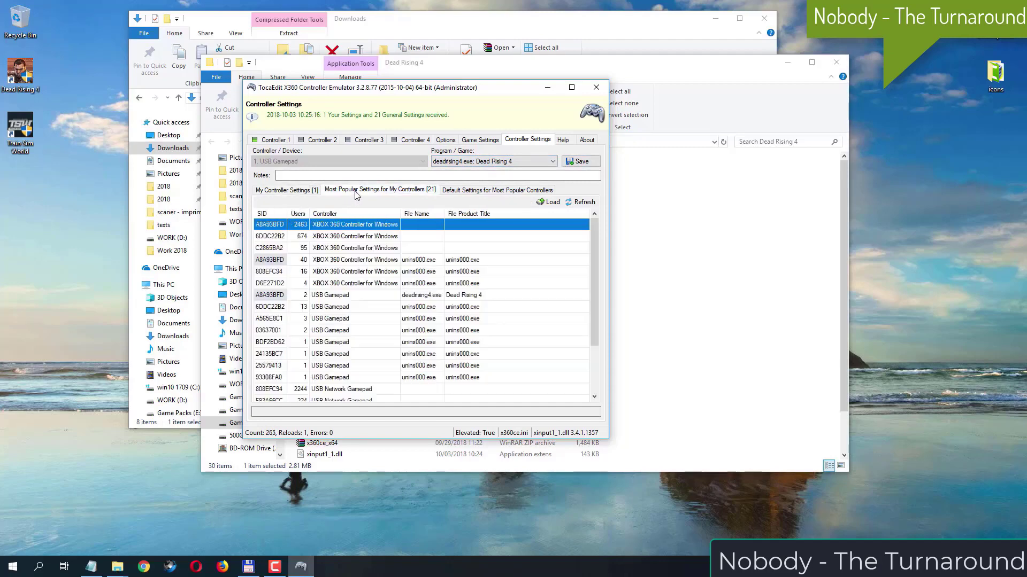
Load the most popular "XBOX 360 Controller for Windows" setting into the USB Gamepad and save it for deadrising4.exe
click(476, 192)
click(372, 192)
click(547, 205)
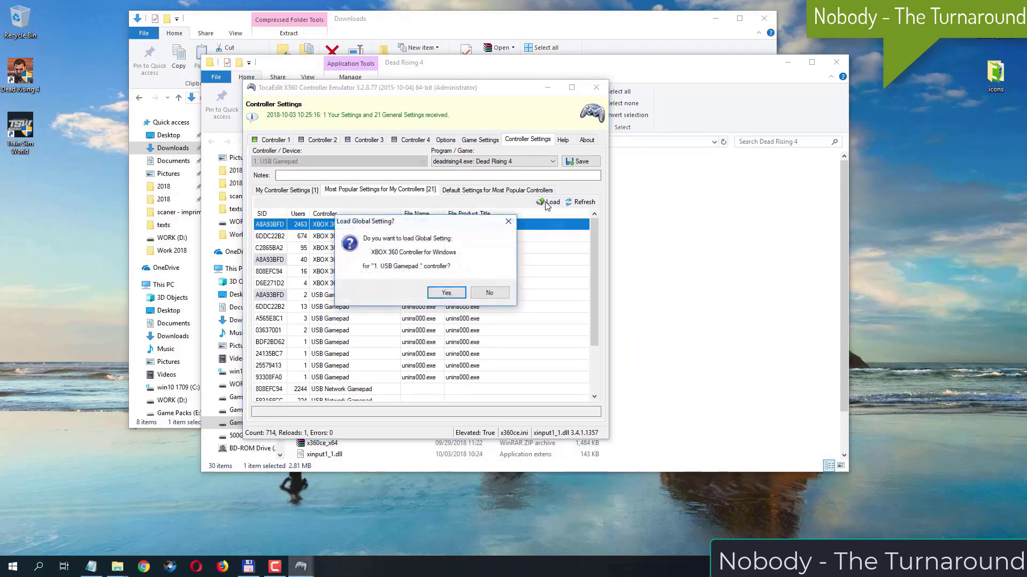
click(446, 294)
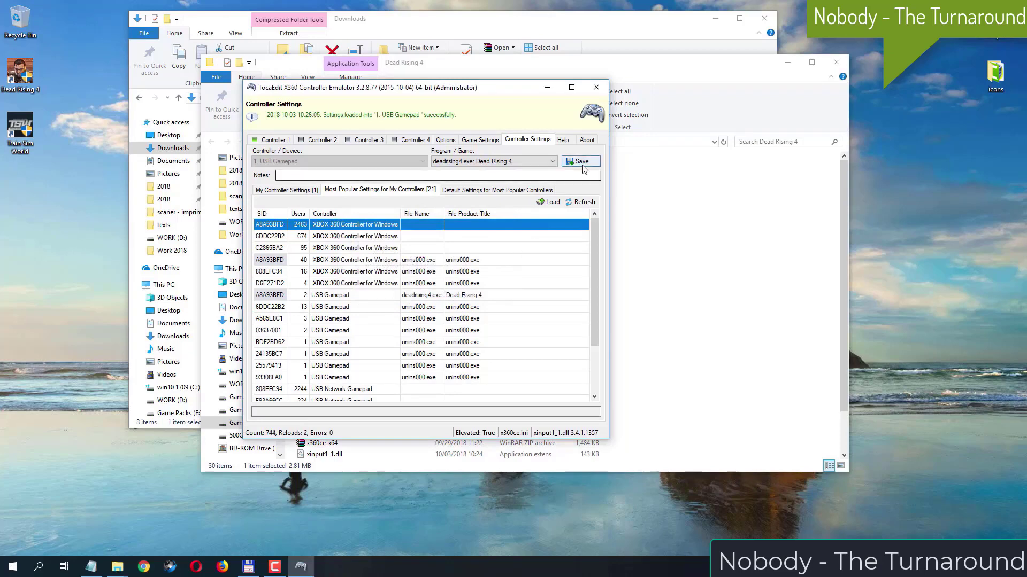
click(588, 167)
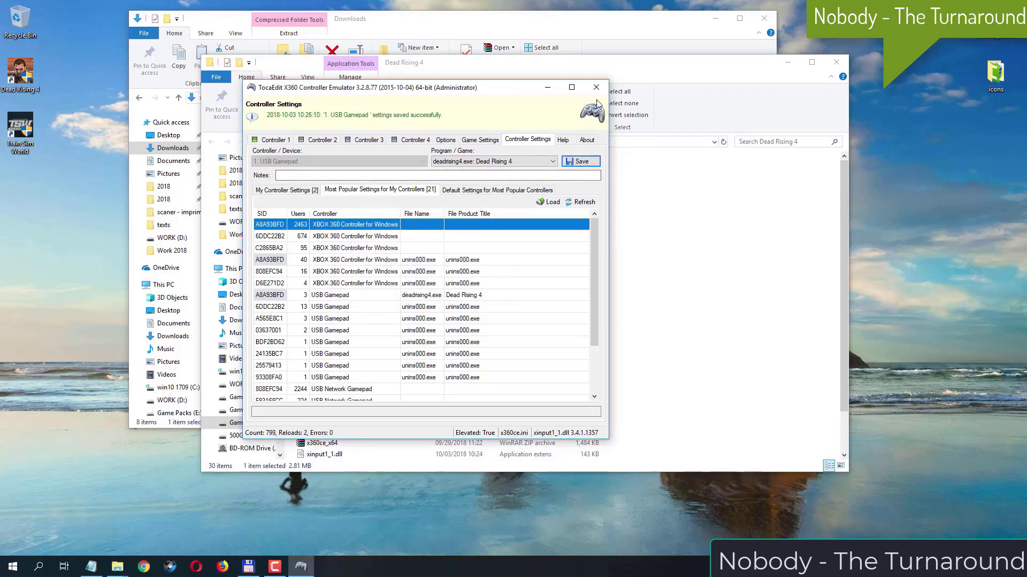
Restart x360ce_x64 as administrator from the Dead Rising 4 folder and open its game settings
click(470, 140)
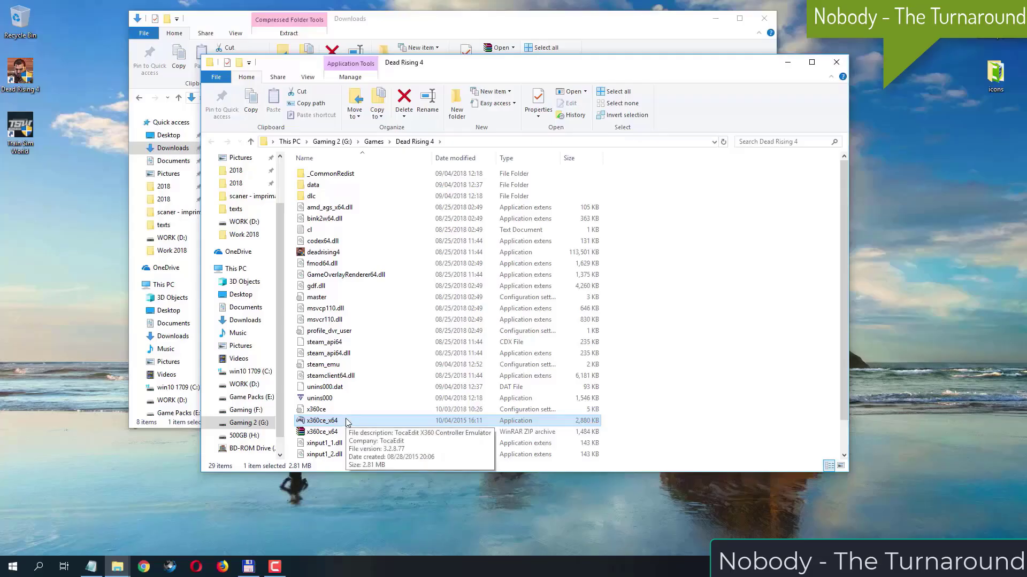
right_click(346, 421)
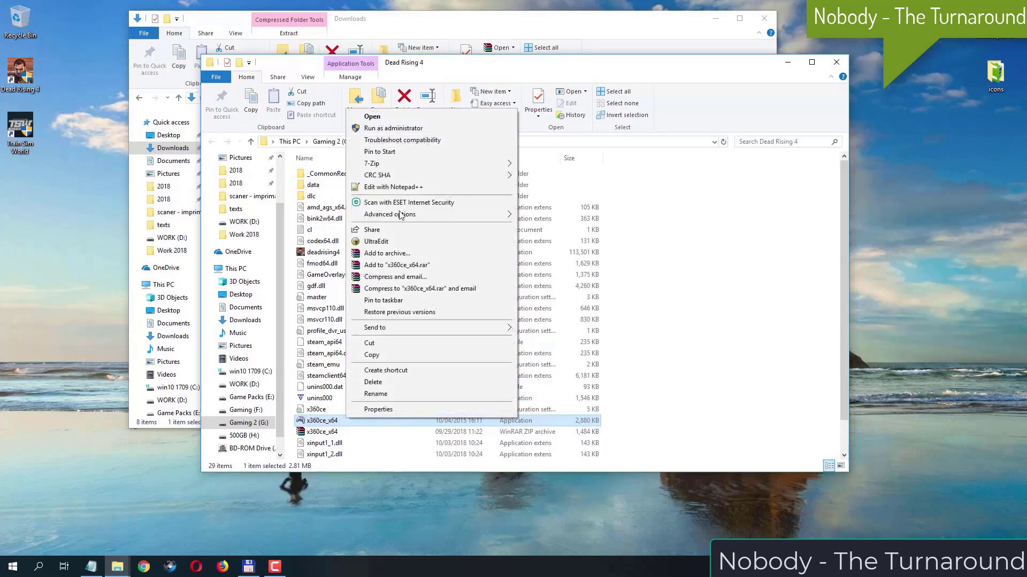
click(407, 129)
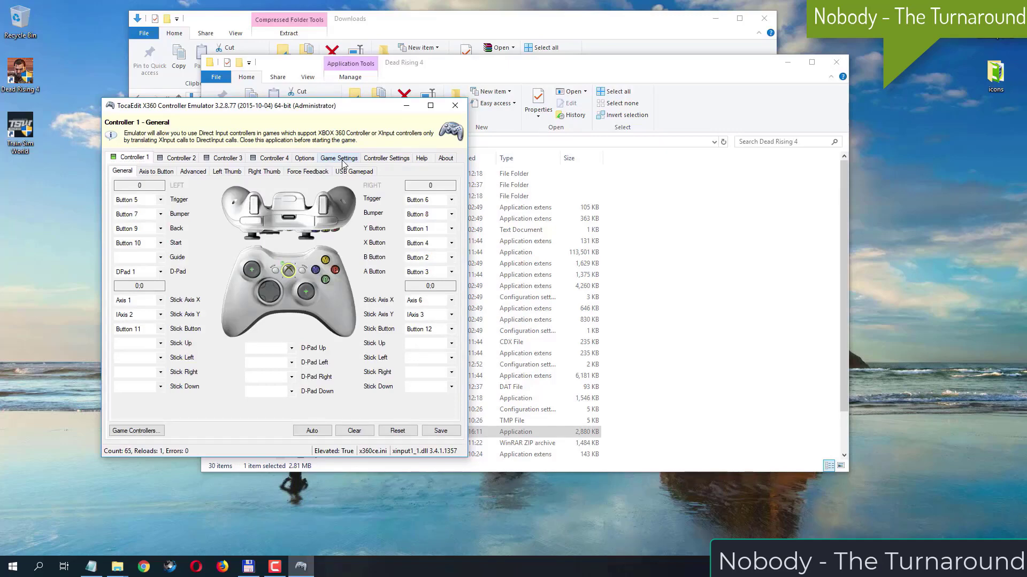
click(342, 160)
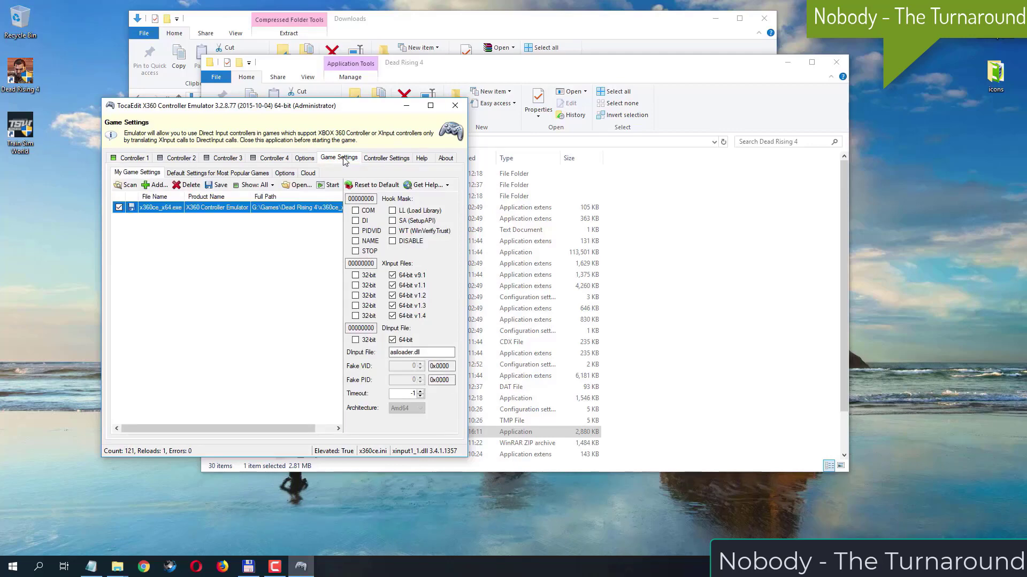
Switch all XInput files and the DInput file for x360ce_x64.exe from 64-bit to 32-bit
click(392, 274)
click(355, 275)
click(355, 285)
click(355, 295)
click(355, 306)
click(355, 315)
click(357, 341)
Enable the COM, DI, PIDVID, NAME, LL, SA and WT hook mask options, save the game settings and close the emulator
click(368, 211)
click(367, 221)
click(369, 231)
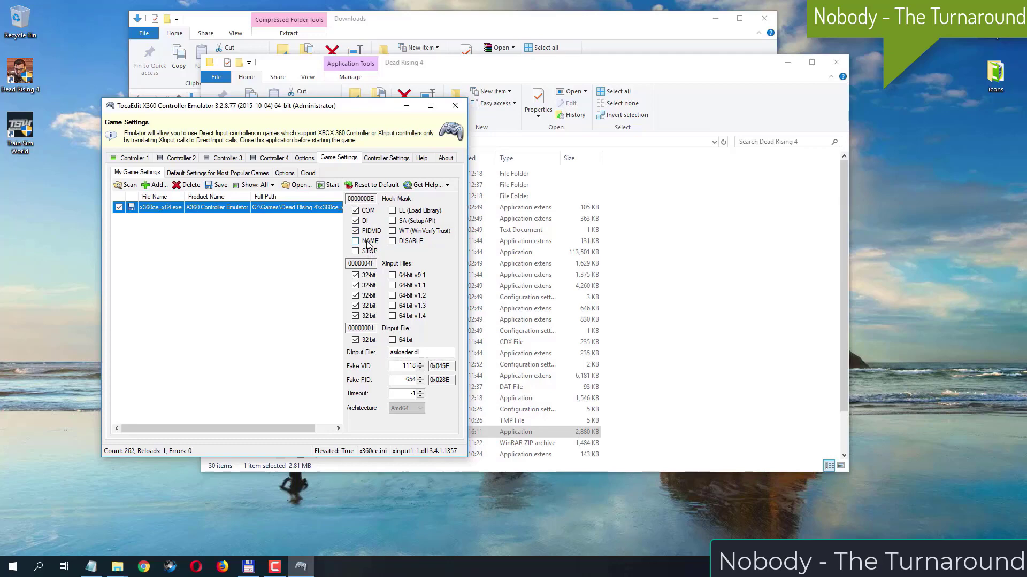
click(367, 243)
click(415, 211)
click(439, 231)
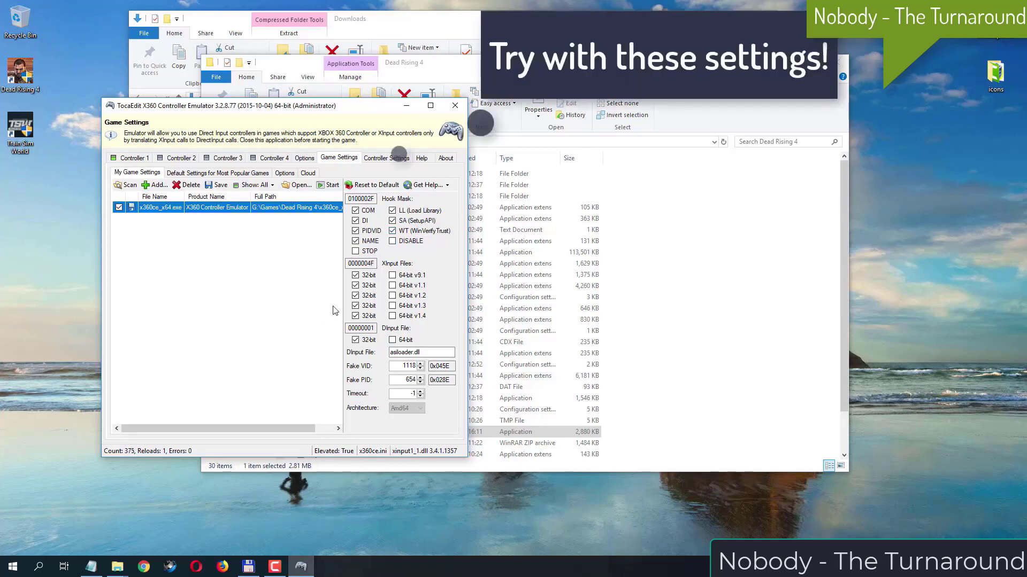
click(217, 186)
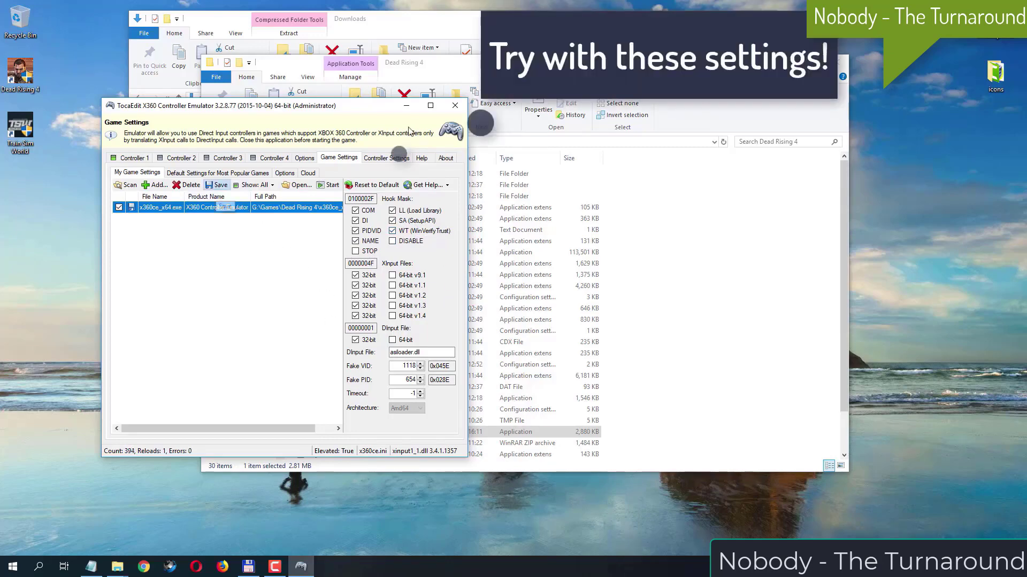
click(457, 109)
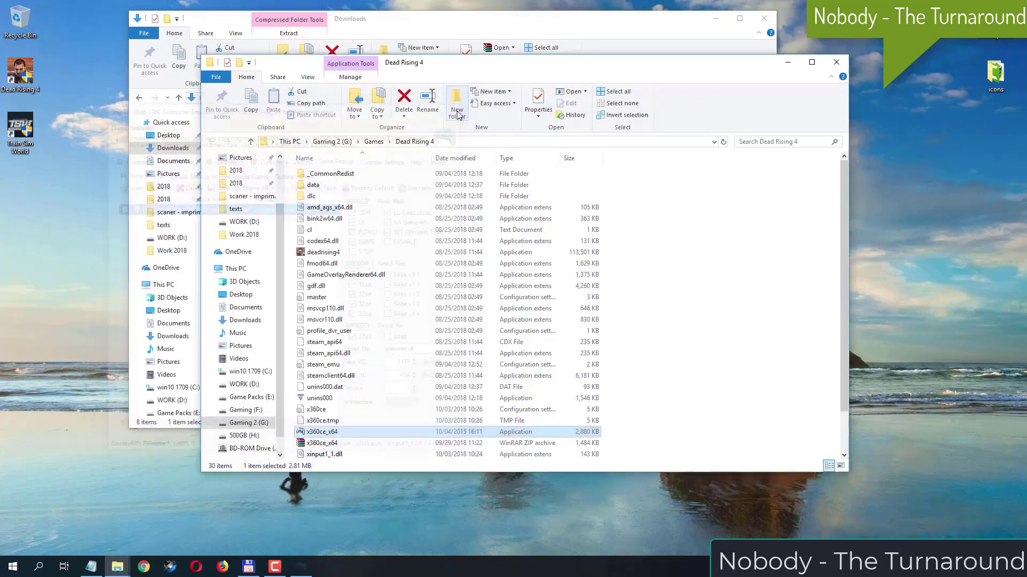